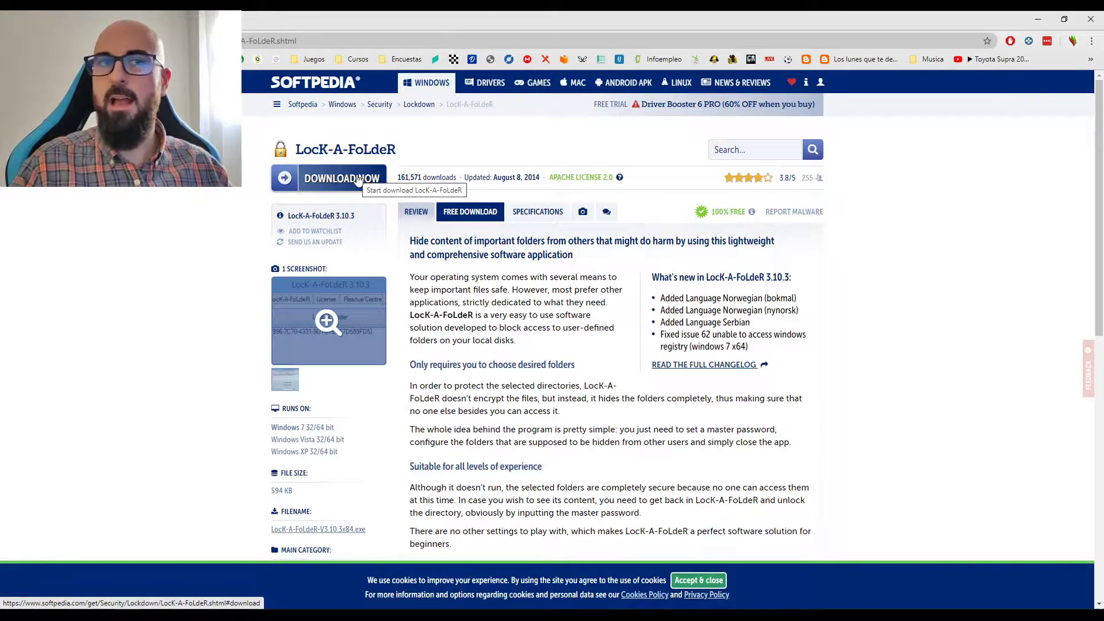
Download the x64 version of LocK-A-FoLdeR from Softpedia, keep the flagged file and run its installer.
{"action": "left_click", "coordinate": [357, 179]}
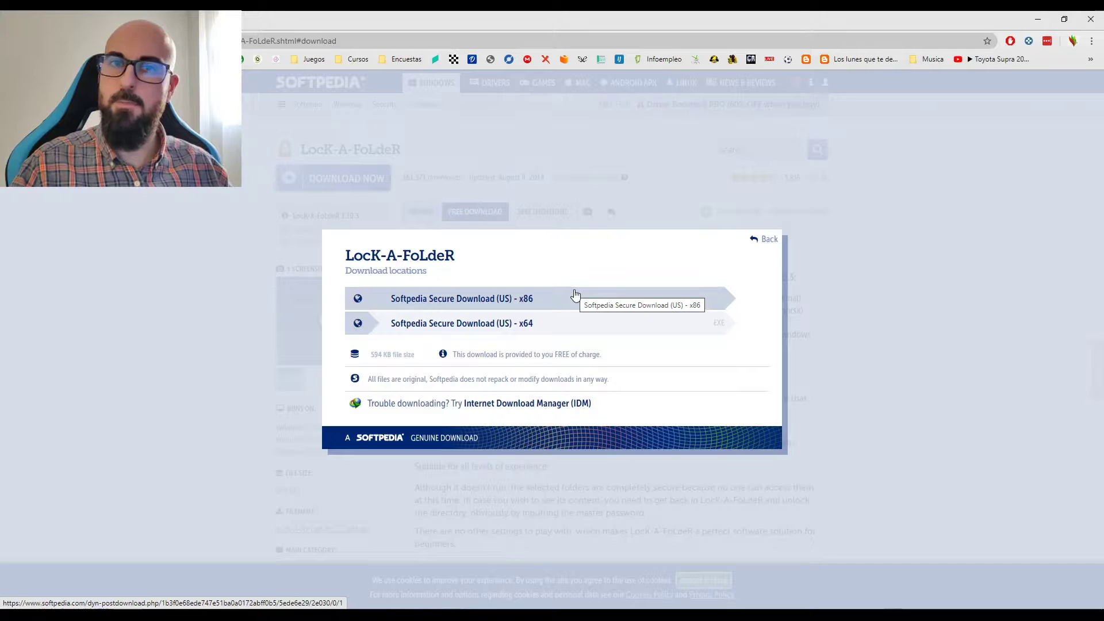
{"action": "left_click", "coordinate": [553, 324]}
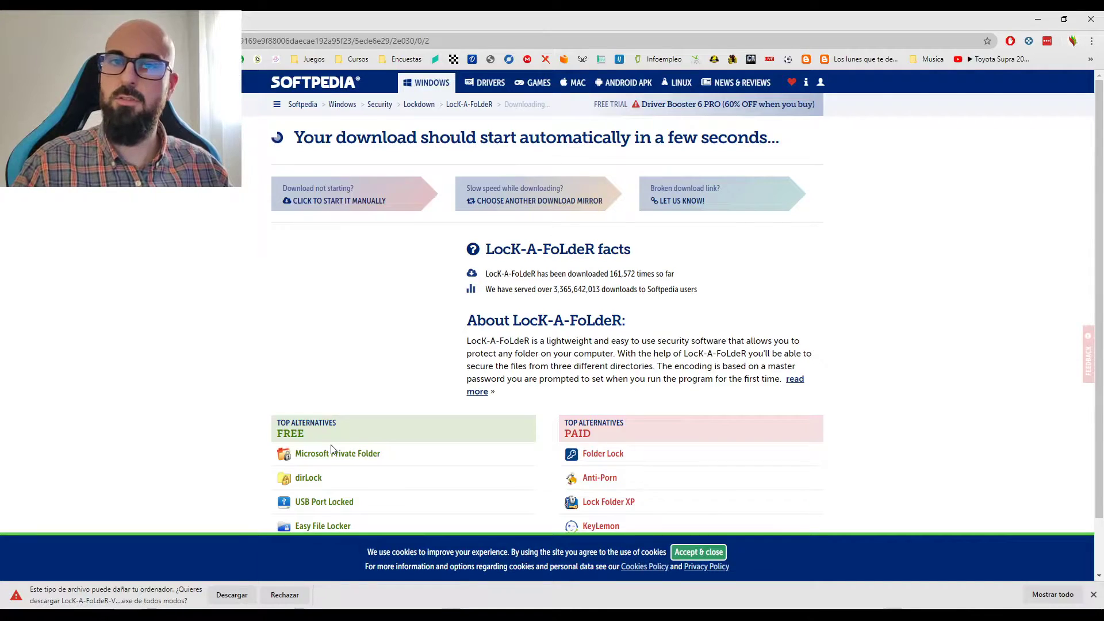
{"action": "left_click", "coordinate": [215, 595]}
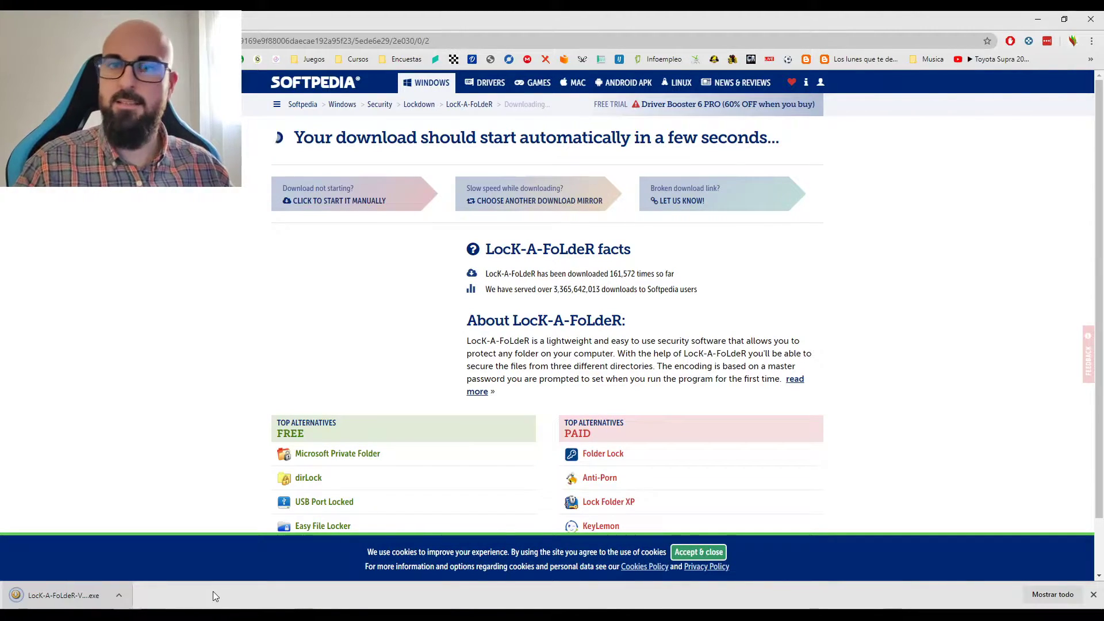
{"action": "left_click", "coordinate": [88, 595]}
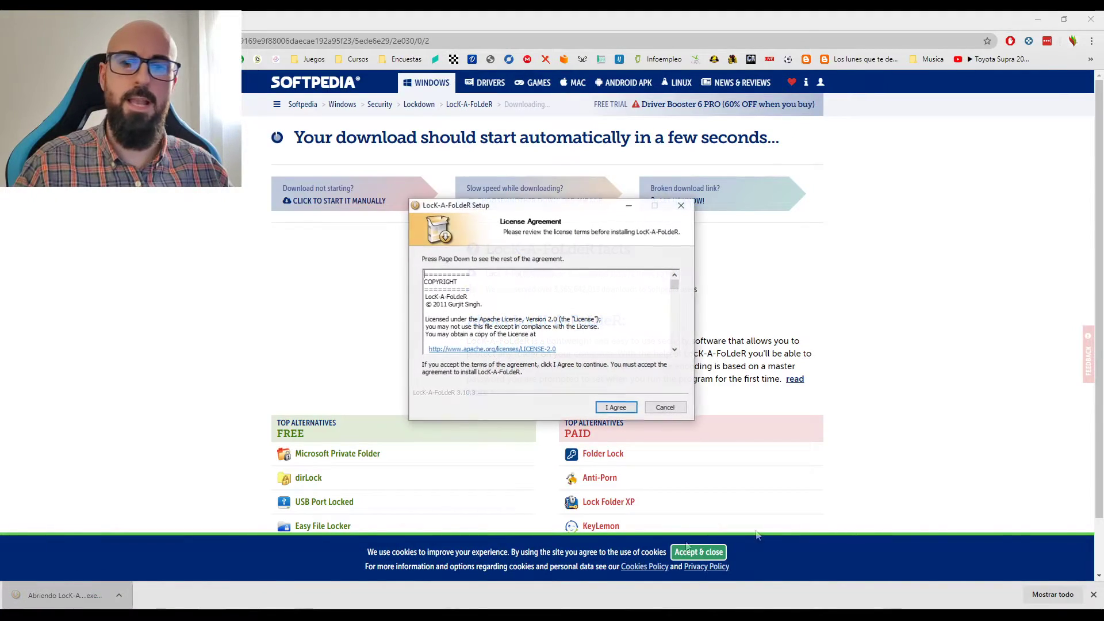
Accept the license and install LocK-A-FoLdeR, finishing with the run and Start menu and desktop shortcut options enabled.
{"action": "left_click", "coordinate": [1038, 19]}
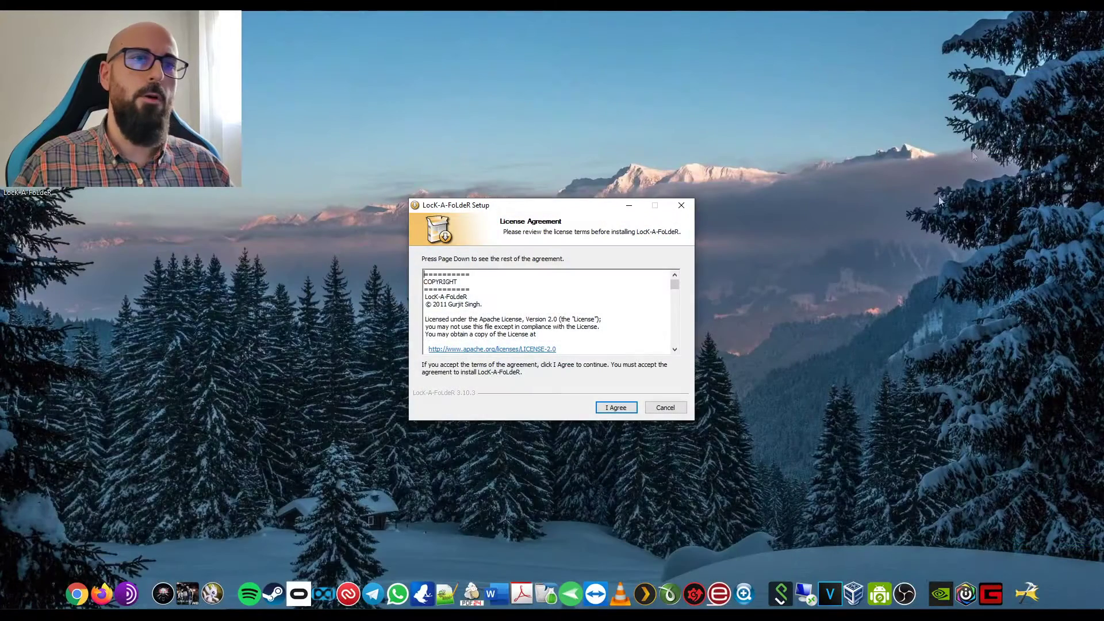
{"action": "left_click", "coordinate": [617, 408]}
{"action": "left_click", "coordinate": [617, 408]}
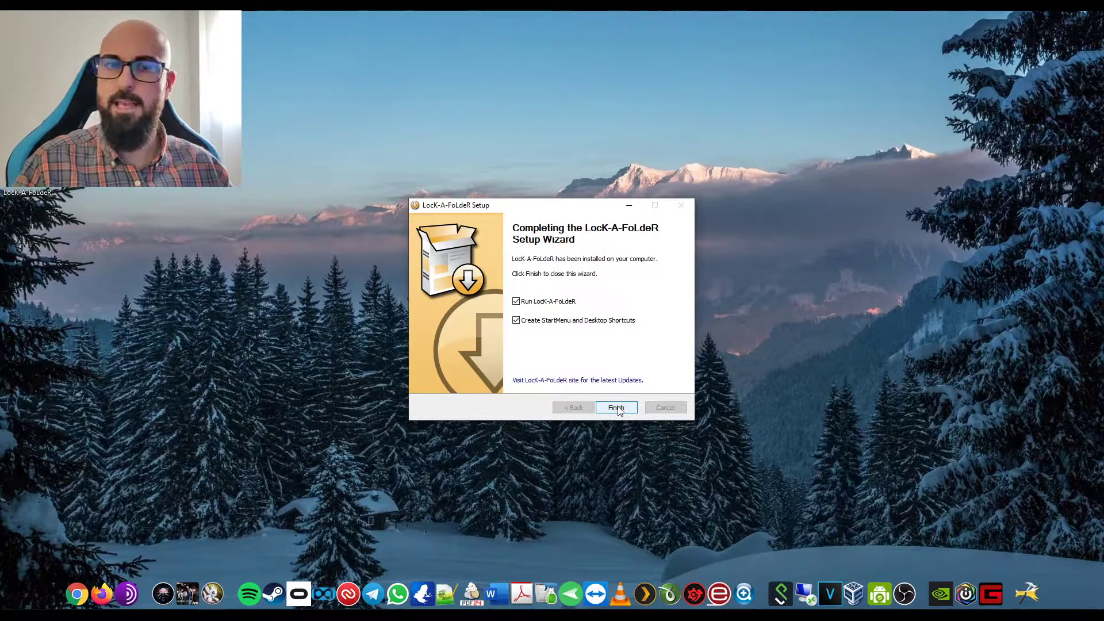
{"action": "left_click", "coordinate": [616, 407]}
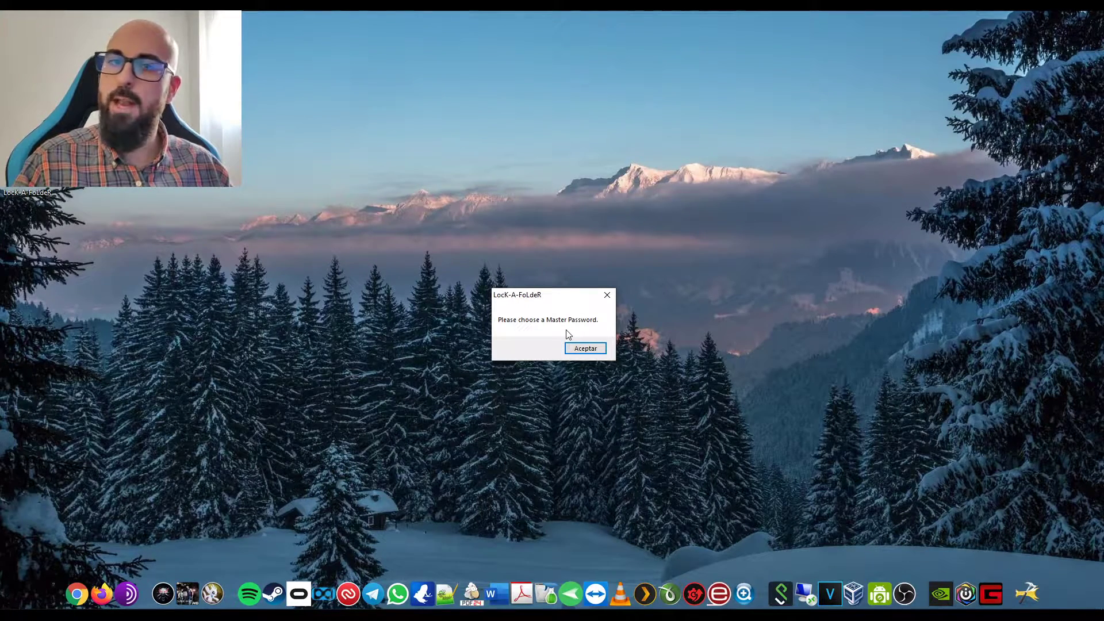
Create the master password with Caps Lock off and enter it again to open LocK-A-FoLdeR.
{"action": "left_click", "coordinate": [586, 348]}
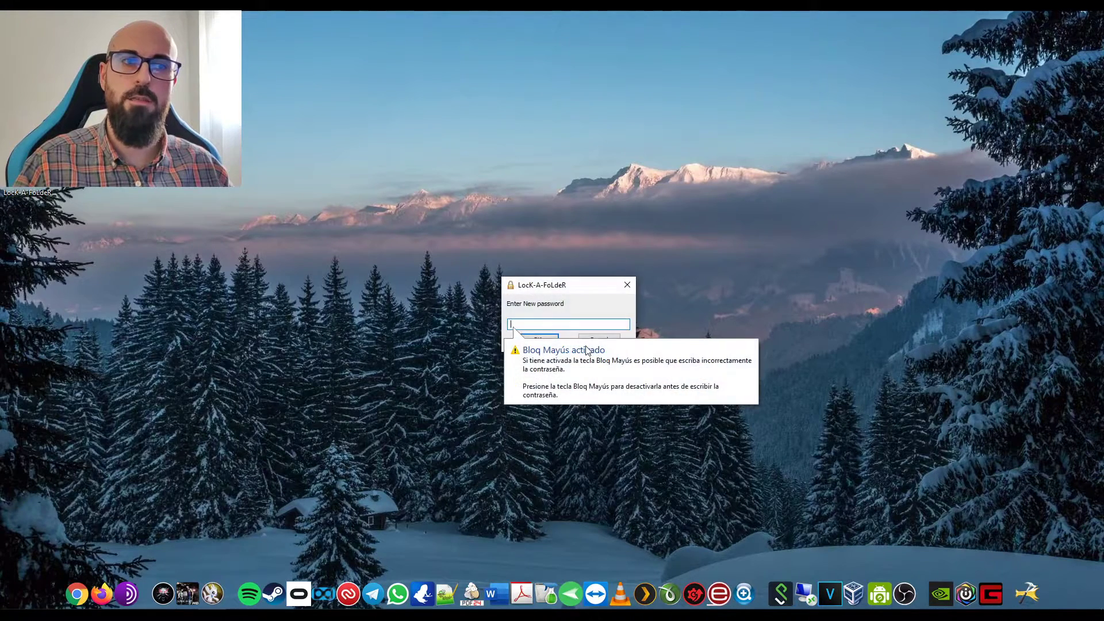
{"action": "key", "text": "Caps_Lock"}
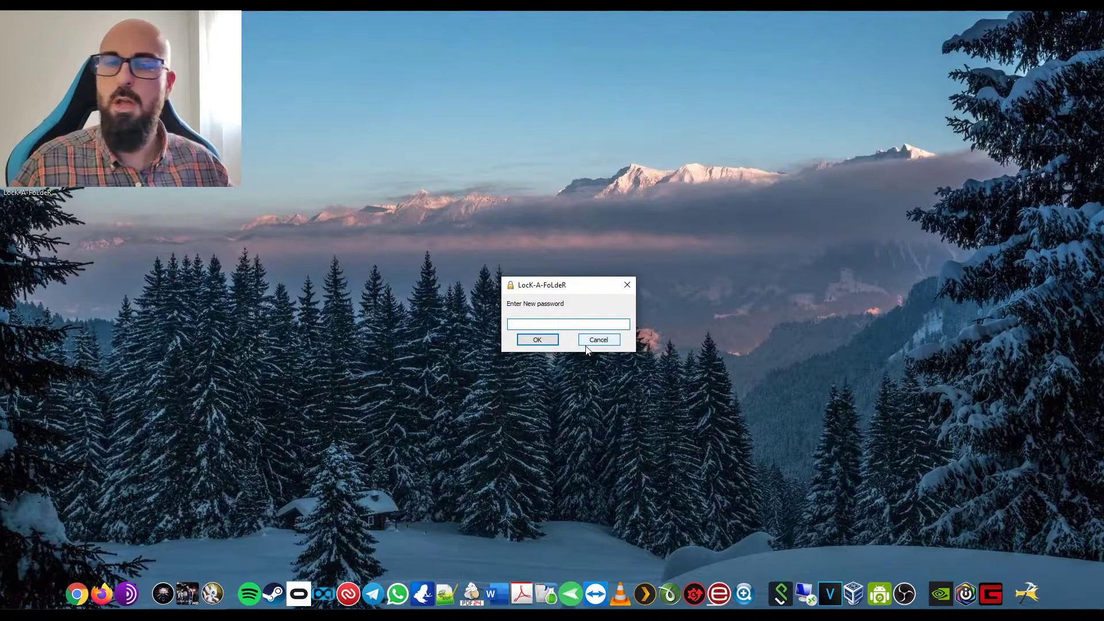
{"action": "type", "text": "*****"}
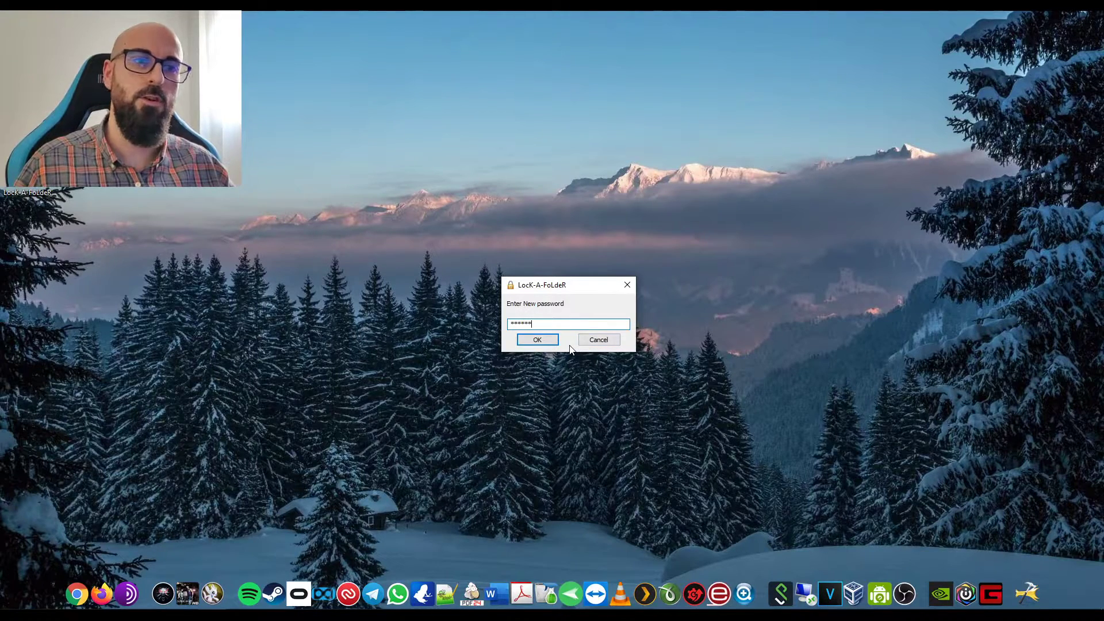
{"action": "left_click", "coordinate": [554, 341]}
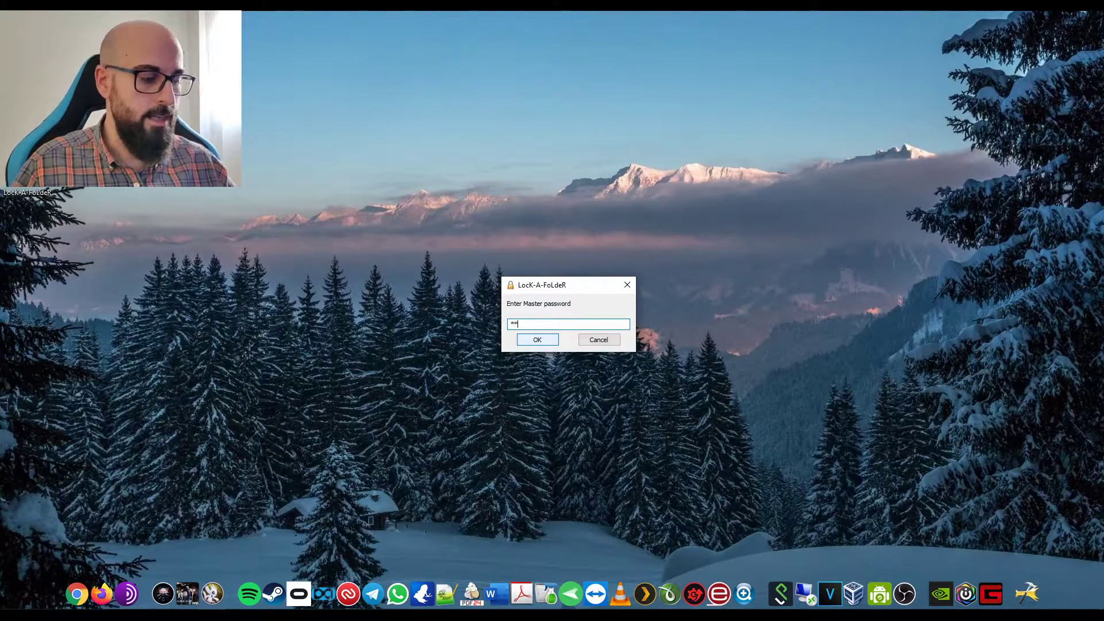
{"action": "left_click", "coordinate": [555, 341]}
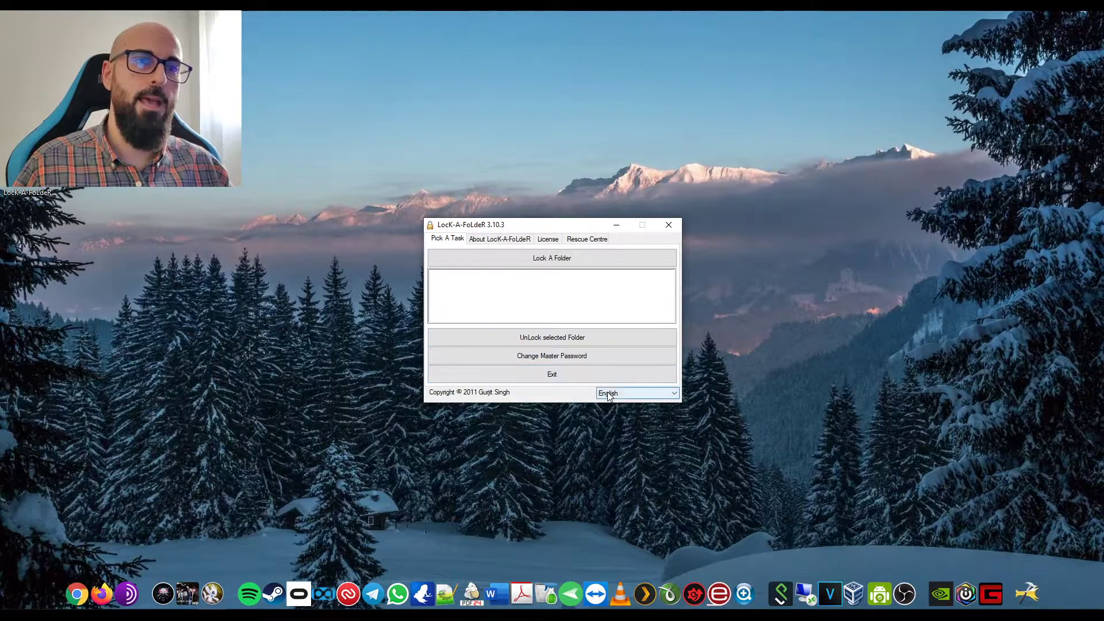
Set the program's interface language to Spanish (español).
{"action": "left_click", "coordinate": [631, 391]}
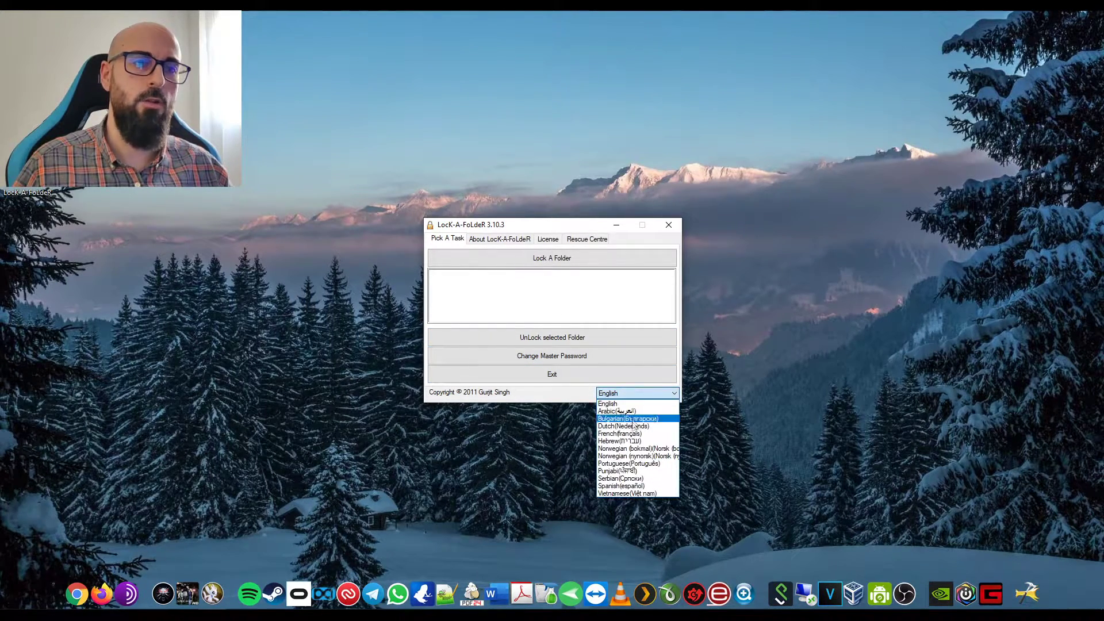
{"action": "left_click", "coordinate": [632, 486]}
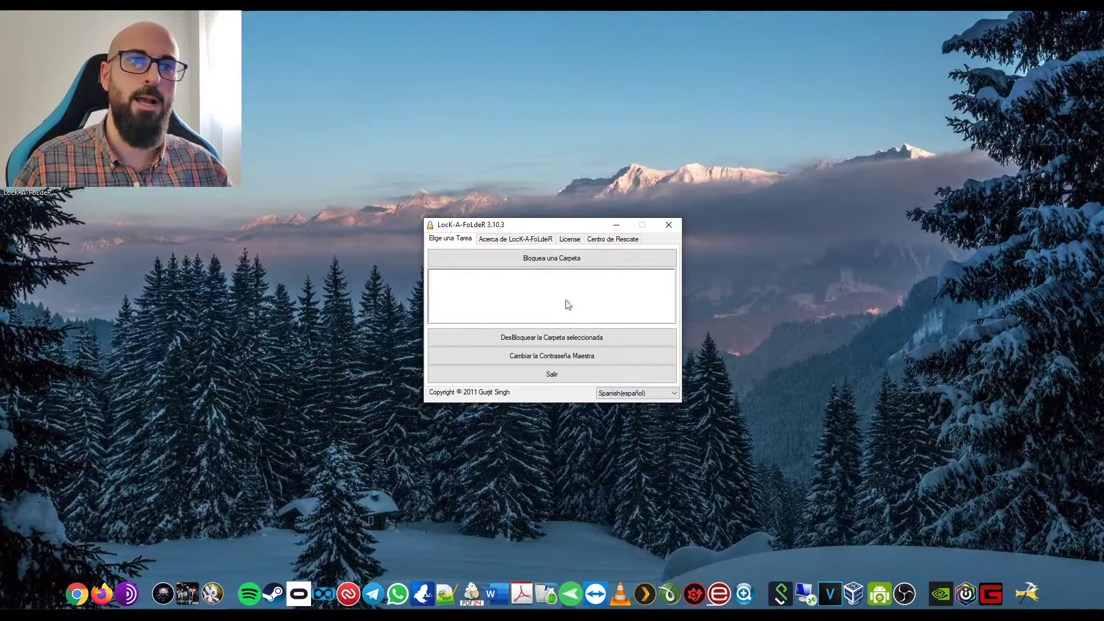
Examine the program's about information, license terms and rescue centre, and return to the task page.
{"action": "left_click", "coordinate": [516, 241]}
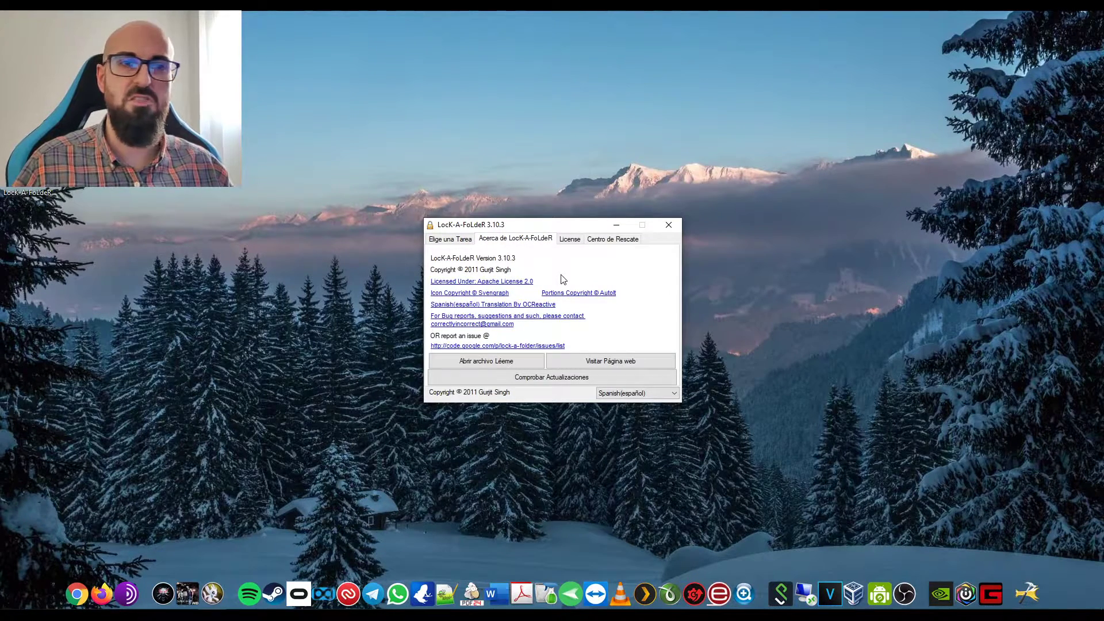
{"action": "left_click", "coordinate": [570, 239]}
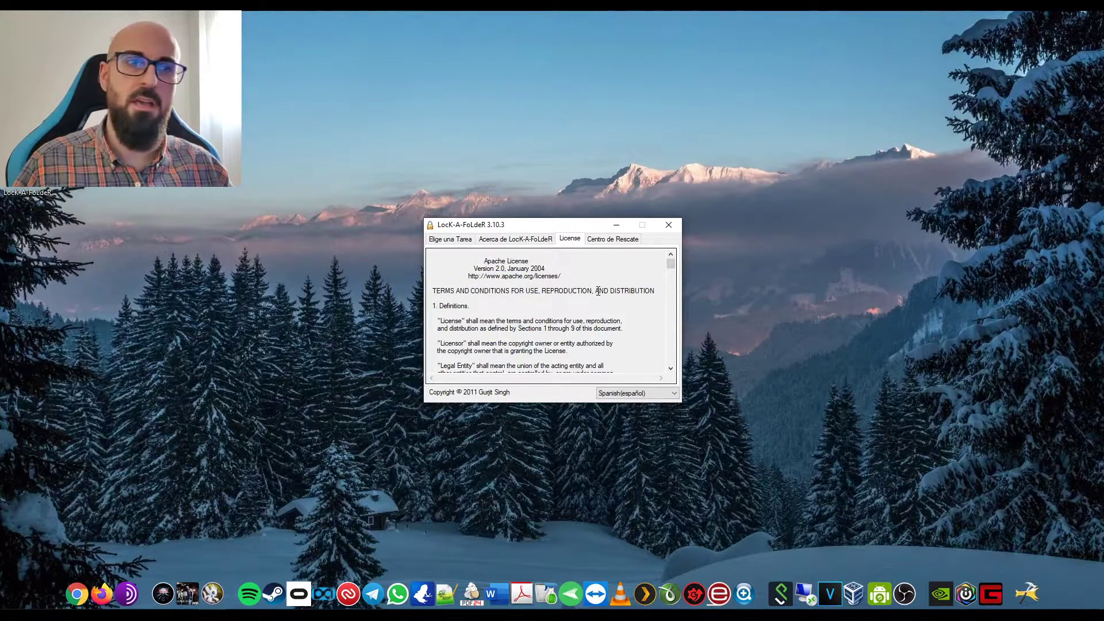
{"action": "left_click_drag", "start_coordinate": [671, 265], "coordinate": [673, 274]}
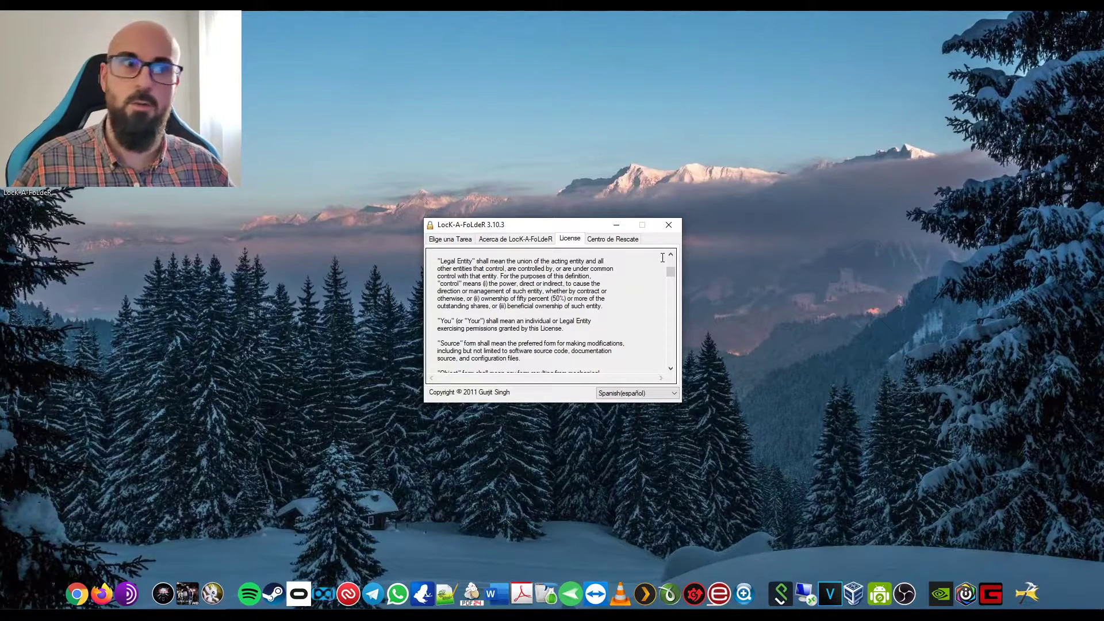
{"action": "left_click", "coordinate": [613, 241]}
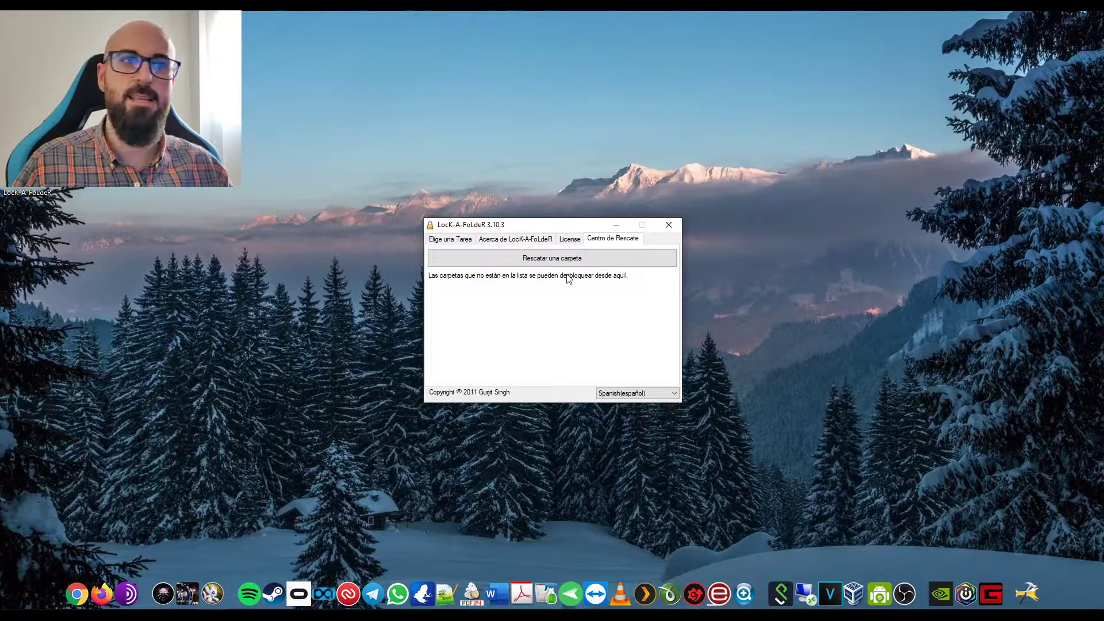
{"action": "left_click", "coordinate": [453, 240]}
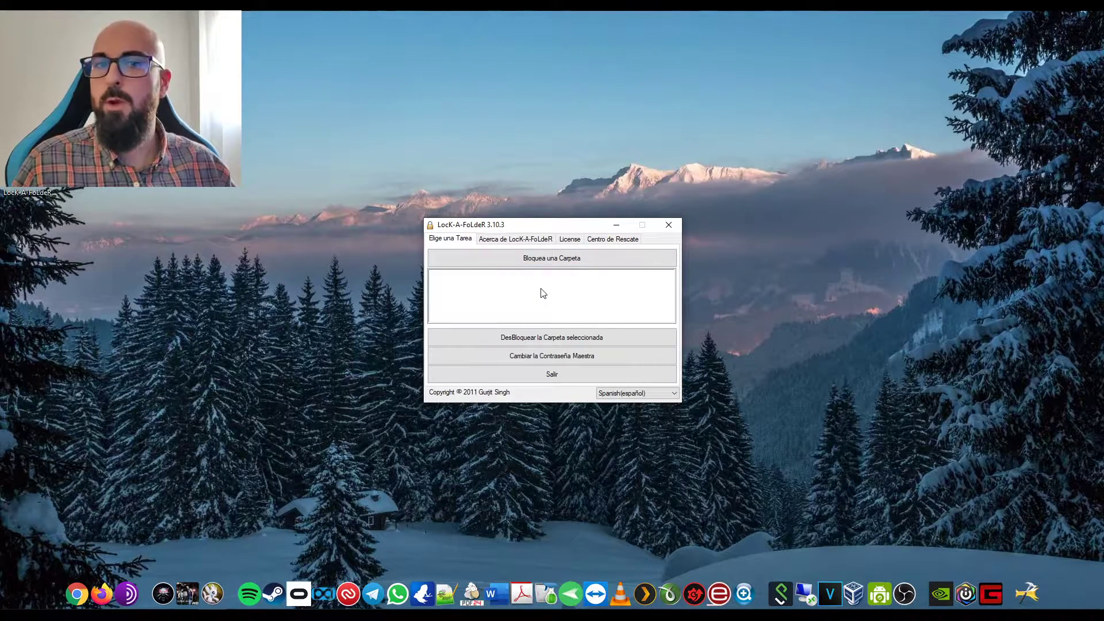
Lock the PRIVADO folder inside CARPETAS PARA OCULTAR on drive D.
{"action": "left_click", "coordinate": [549, 260]}
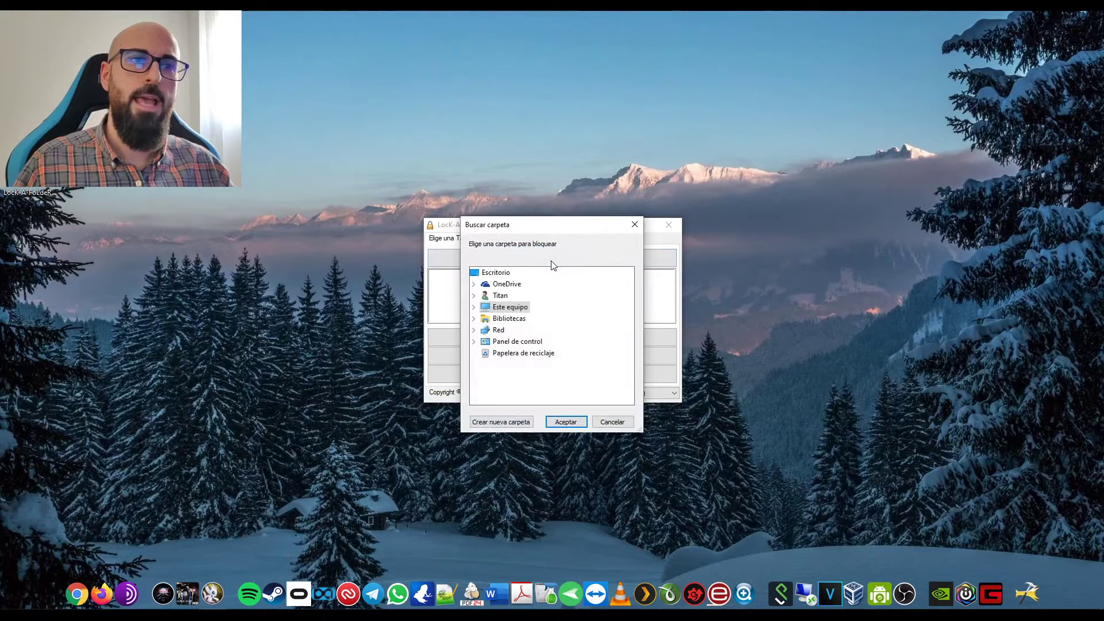
{"action": "left_click", "coordinate": [474, 307]}
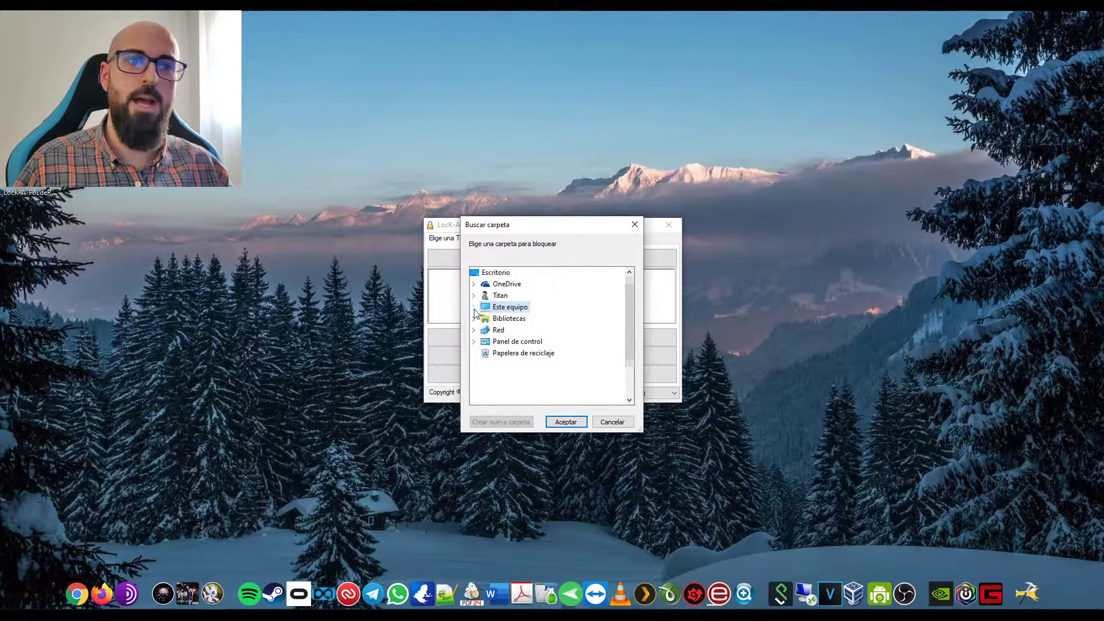
{"action": "left_click", "coordinate": [485, 398]}
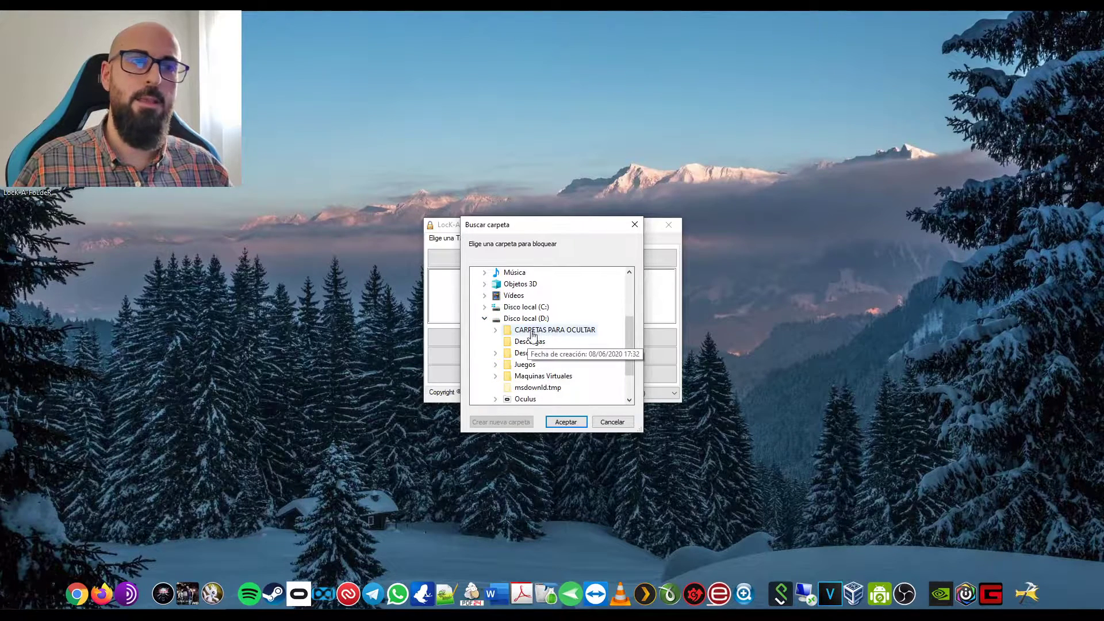
{"action": "left_click", "coordinate": [495, 330]}
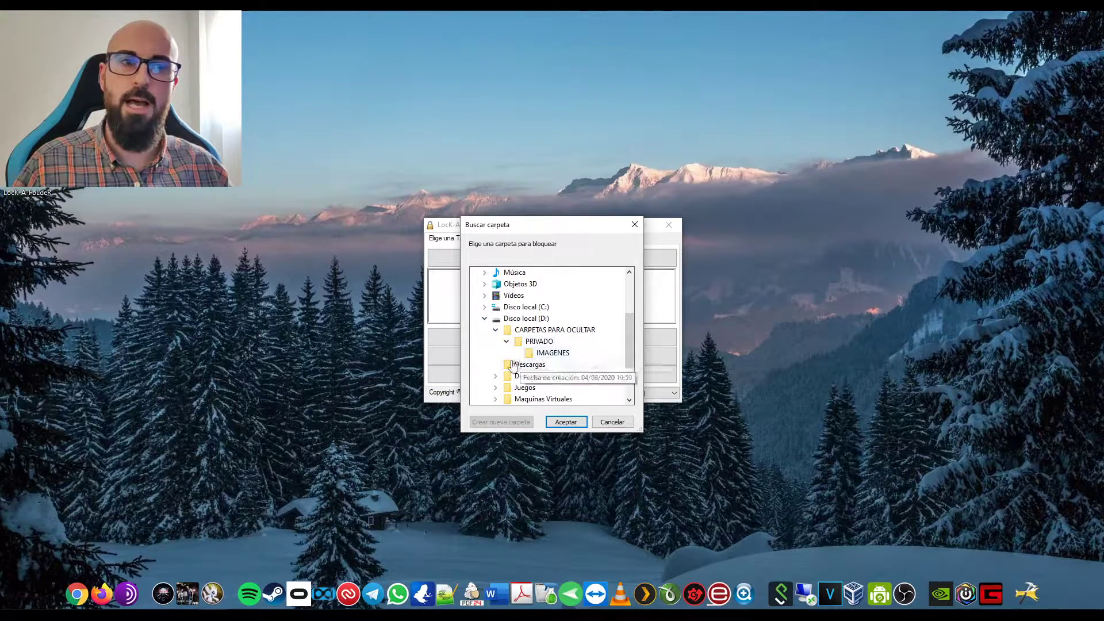
{"action": "left_click", "coordinate": [547, 345]}
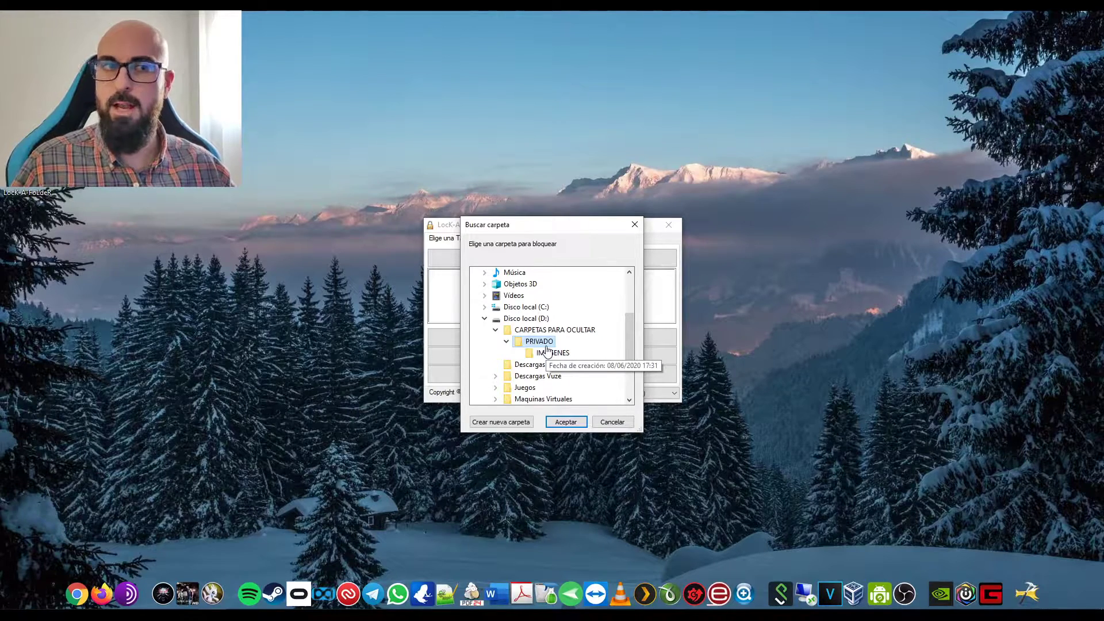
{"action": "left_click", "coordinate": [563, 424]}
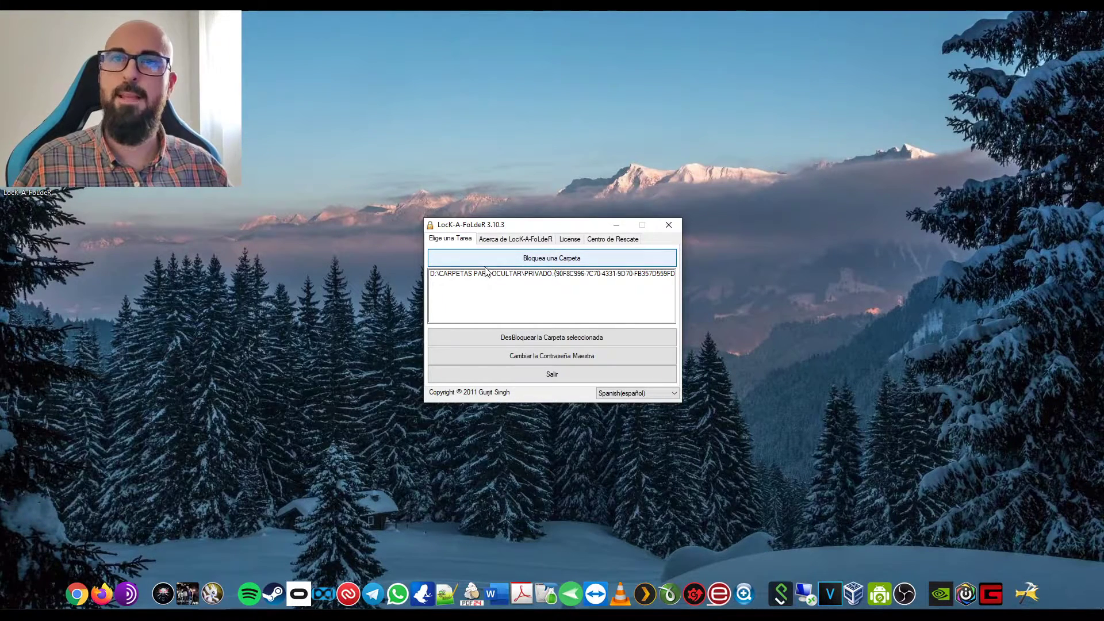
Switch to File Explorer and open CARPETAS PARA OCULTAR on drive D to check whether PRIVADO is hidden.
{"action": "key", "text": "super+e"}
{"action": "left_click_drag", "start_coordinate": [694, 159], "coordinate": [730, 119]}
{"action": "double_click", "coordinate": [672, 266]}
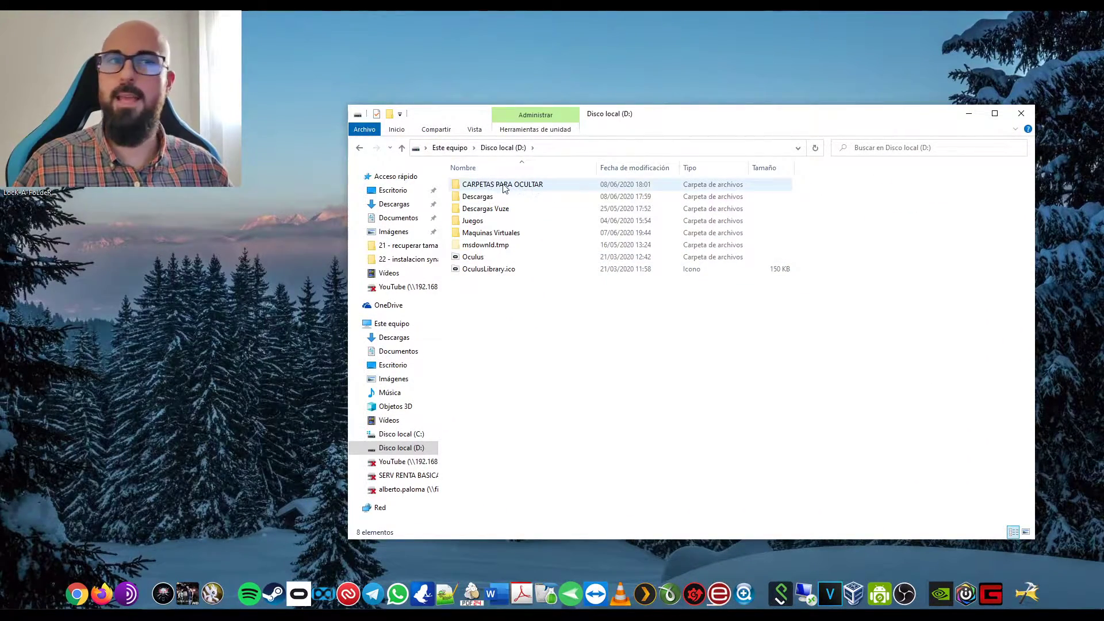
{"action": "double_click", "coordinate": [530, 188]}
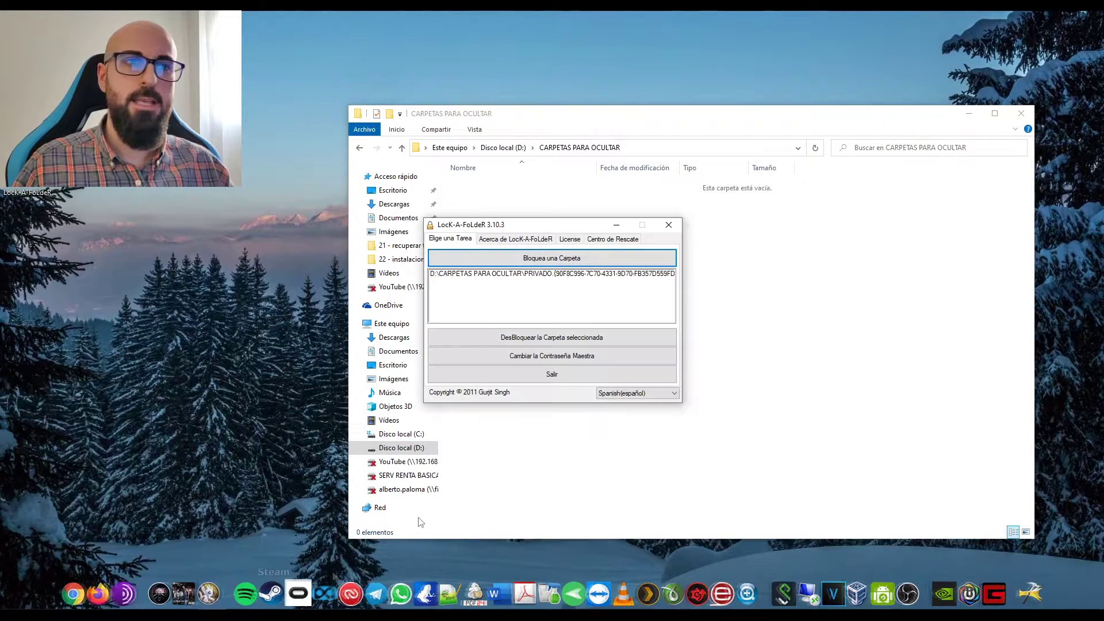
Unlock the PRIVADO folder in LocK-A-FoLdeR and open it in File Explorer to check its contents.
{"action": "left_click_drag", "start_coordinate": [519, 223], "coordinate": [694, 241]}
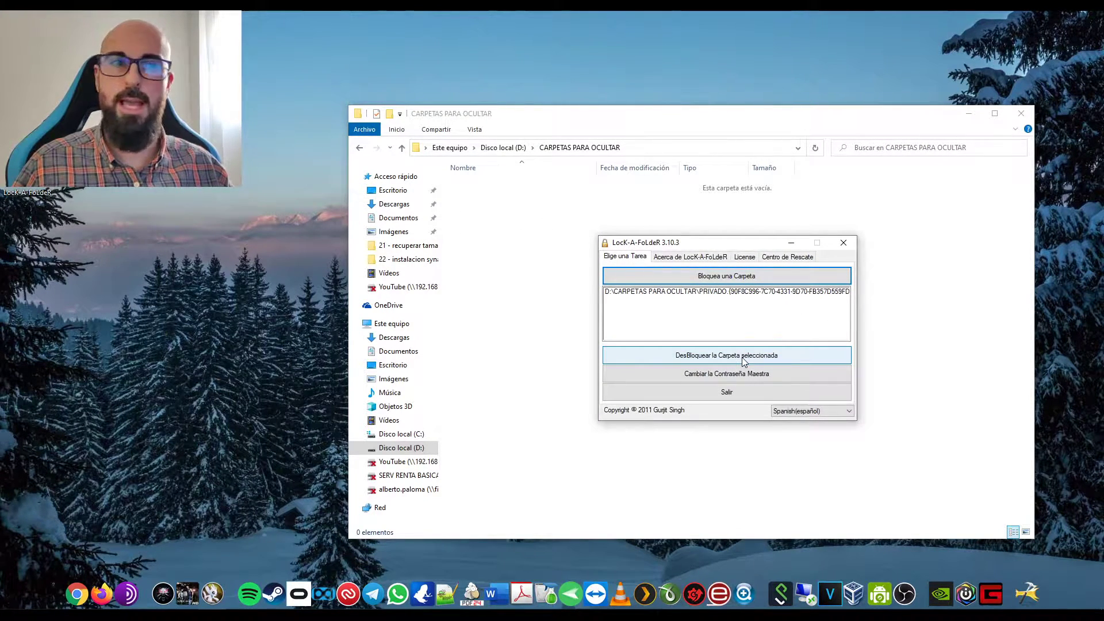
{"action": "left_click", "coordinate": [730, 293]}
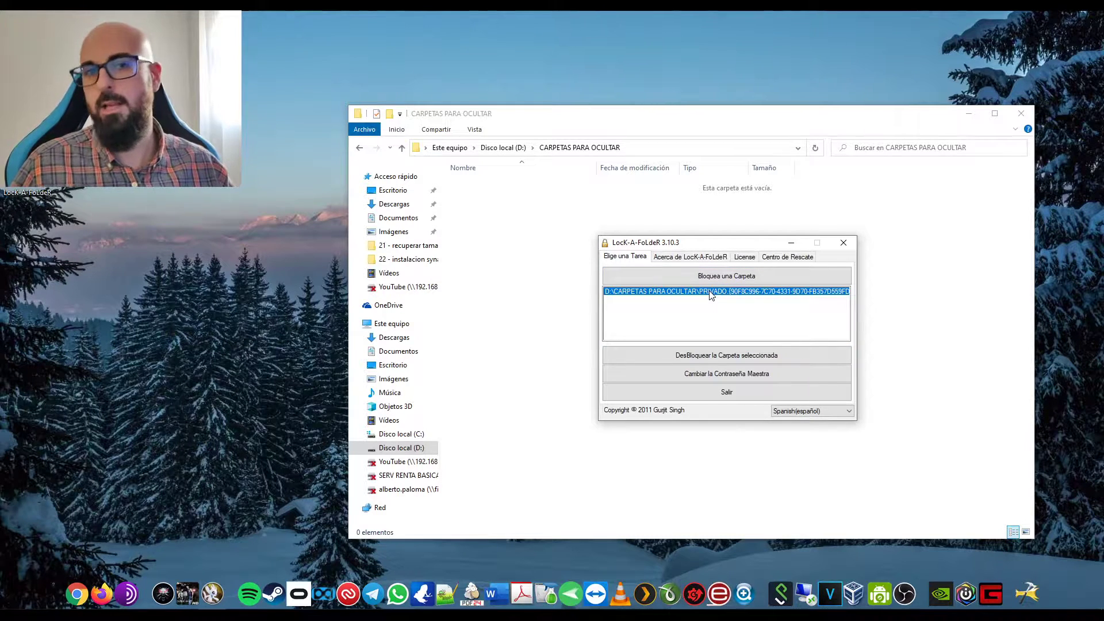
{"action": "left_click", "coordinate": [731, 360]}
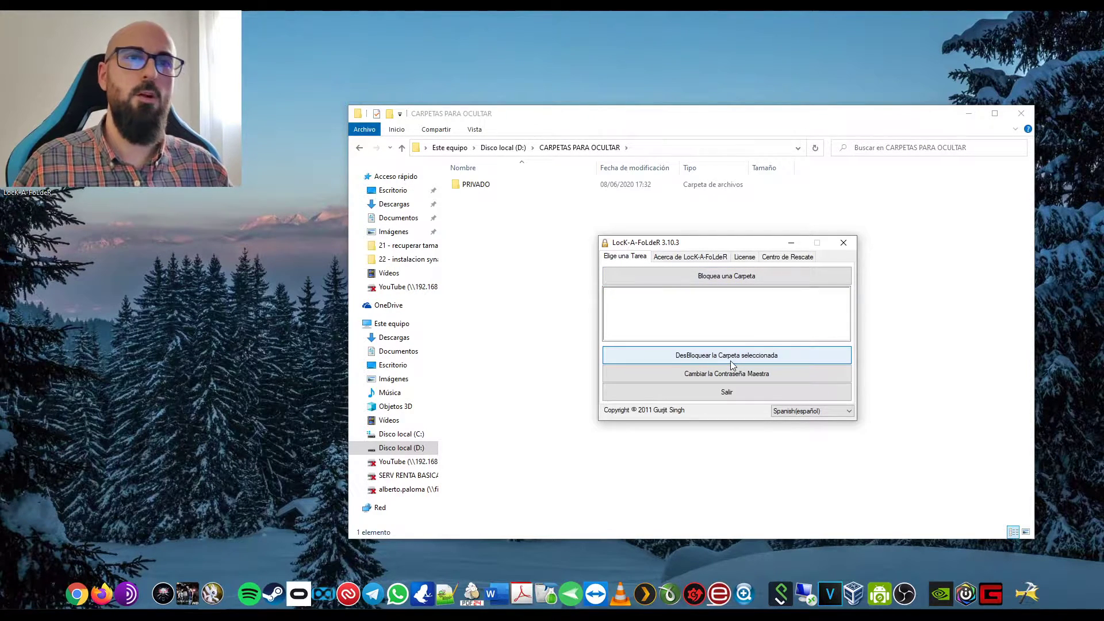
{"action": "double_click", "coordinate": [486, 186]}
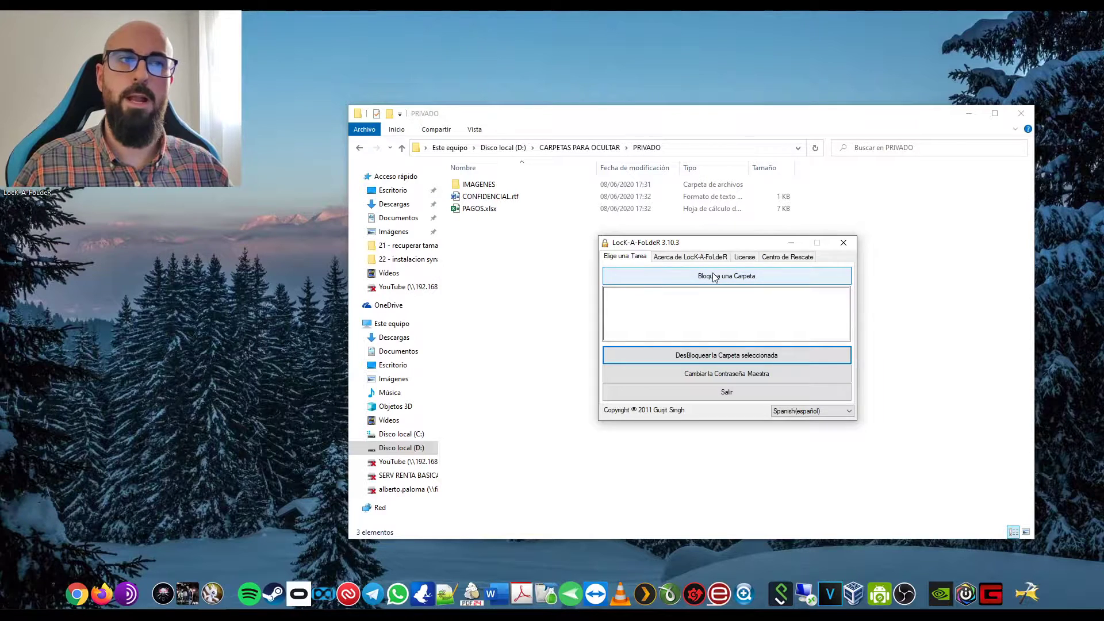
Lock the PRIVADO folder in D:\CARPETAS PARA OCULTAR again.
{"action": "left_click", "coordinate": [739, 281]}
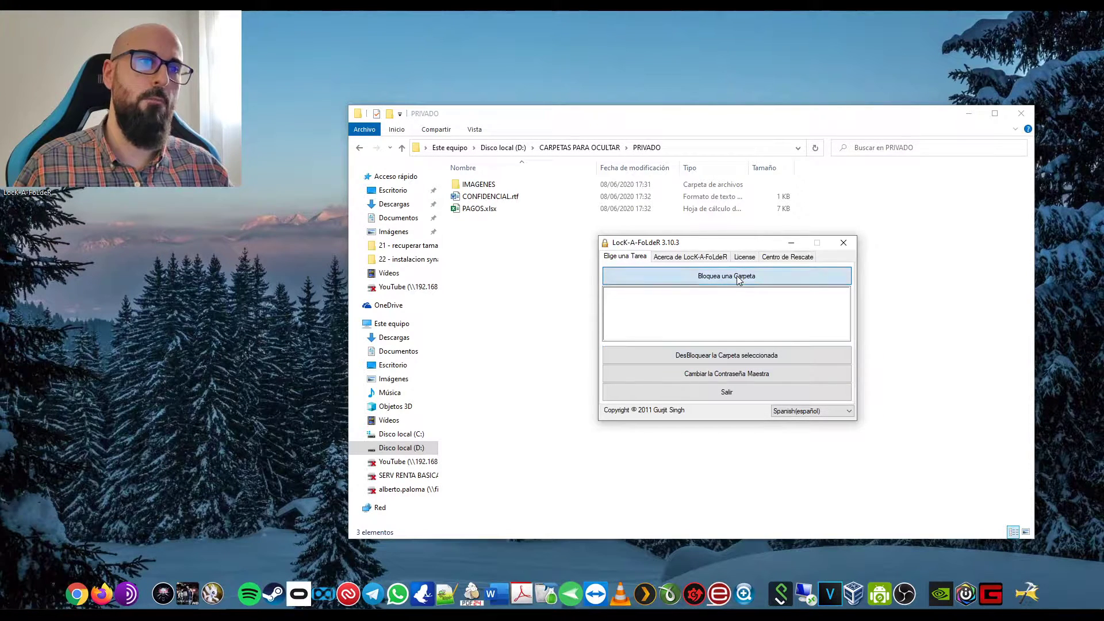
{"action": "left_click", "coordinate": [508, 307]}
{"action": "left_click", "coordinate": [474, 307]}
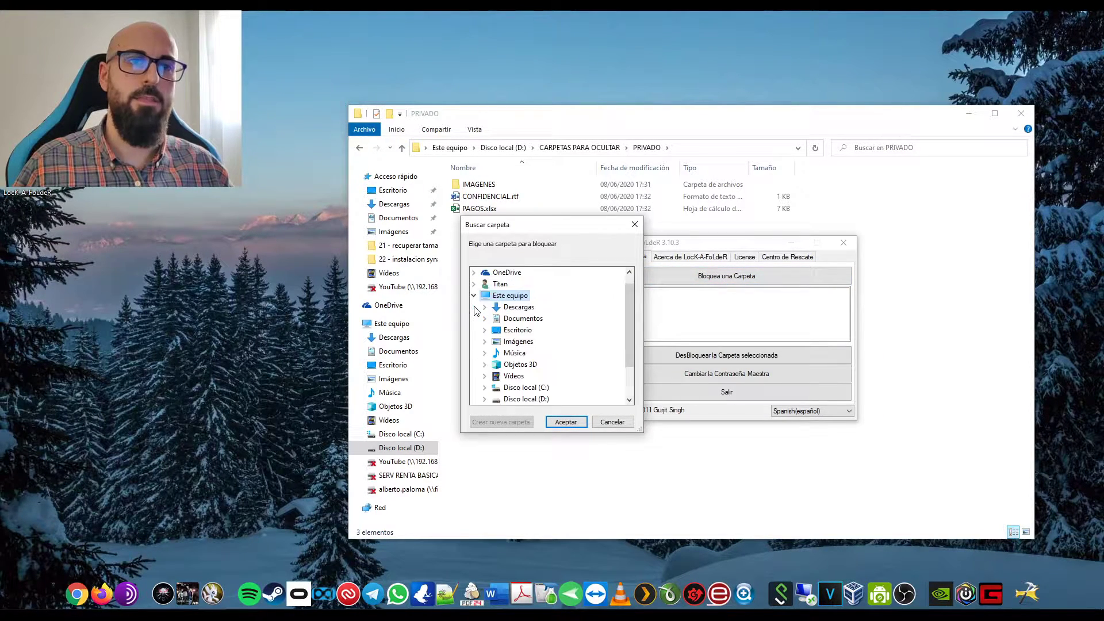
{"action": "left_click", "coordinate": [484, 399]}
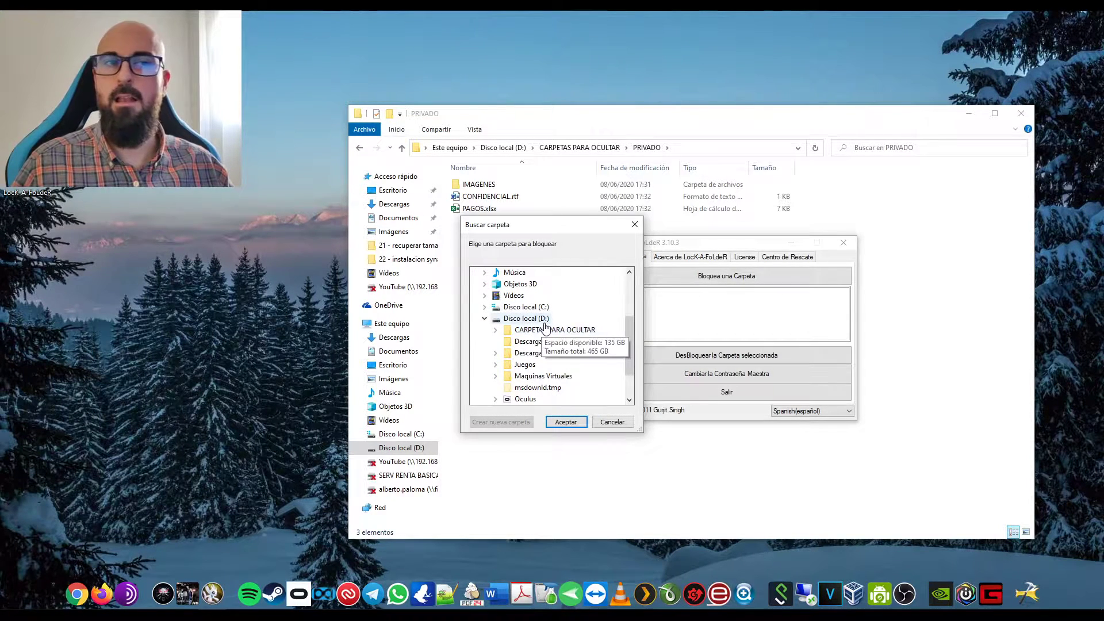
{"action": "left_click", "coordinate": [496, 330]}
{"action": "left_click", "coordinate": [507, 341]}
{"action": "left_click", "coordinate": [540, 342]}
{"action": "left_click", "coordinate": [563, 421]}
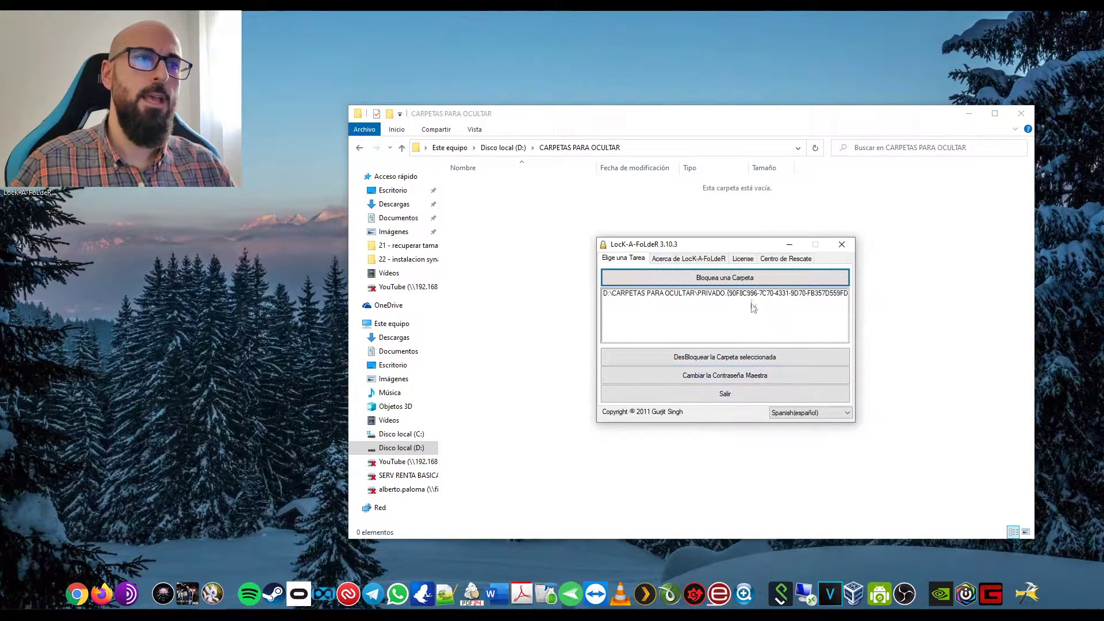
Rescue the PRIVADO folder in D:\CARPETAS PARA OCULTAR through the rescue centre, and open it in File Explorer to check its contents.
{"action": "left_click", "coordinate": [788, 259]}
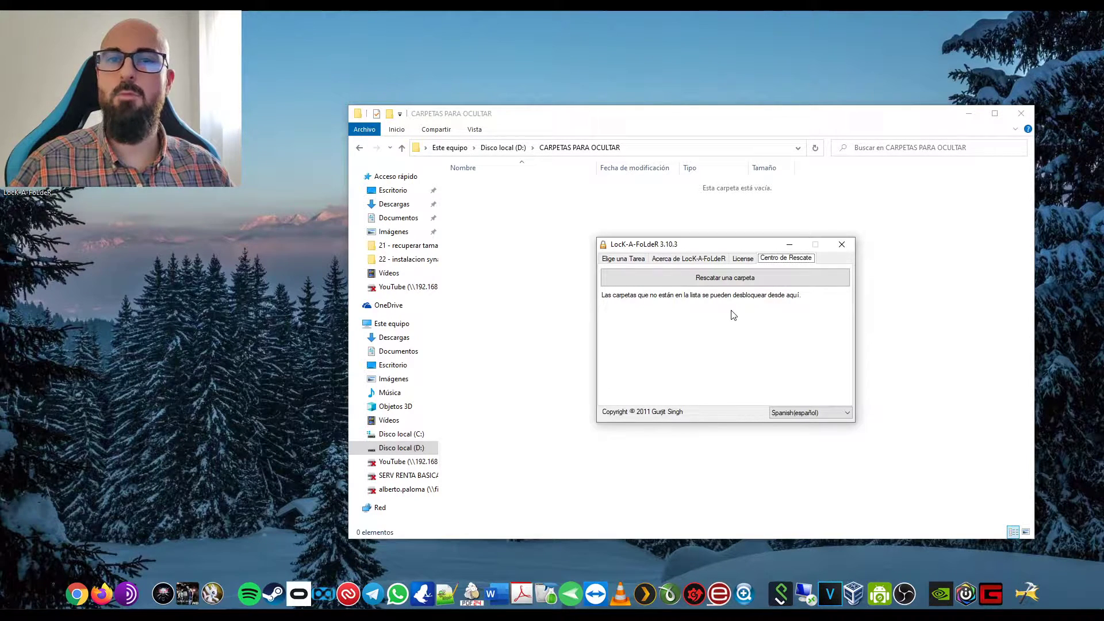
{"action": "left_click", "coordinate": [617, 264]}
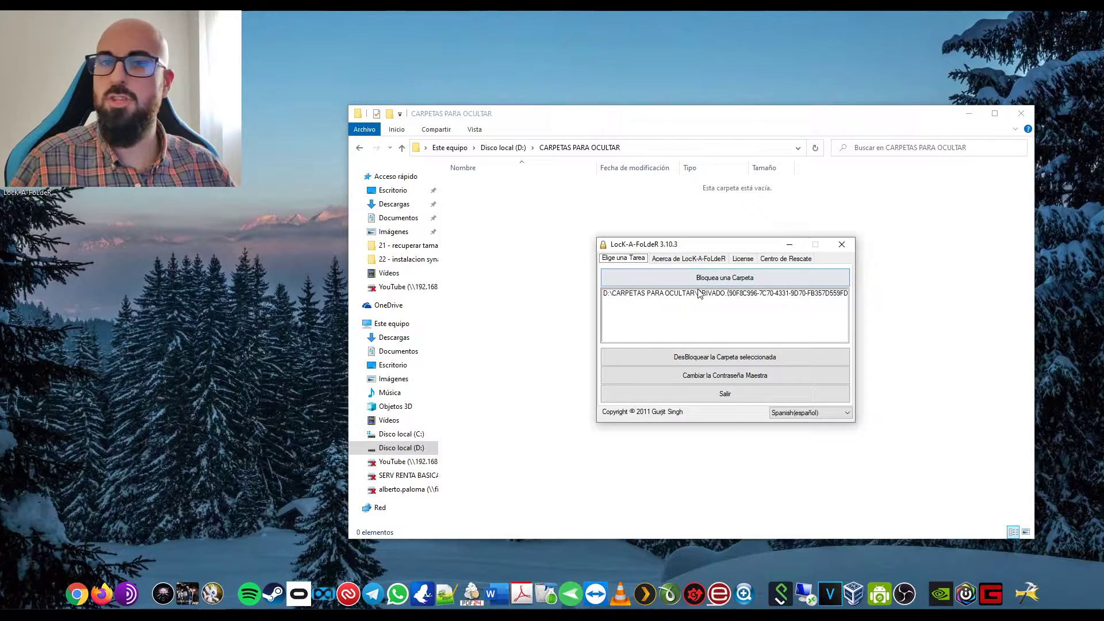
{"action": "left_click", "coordinate": [787, 258]}
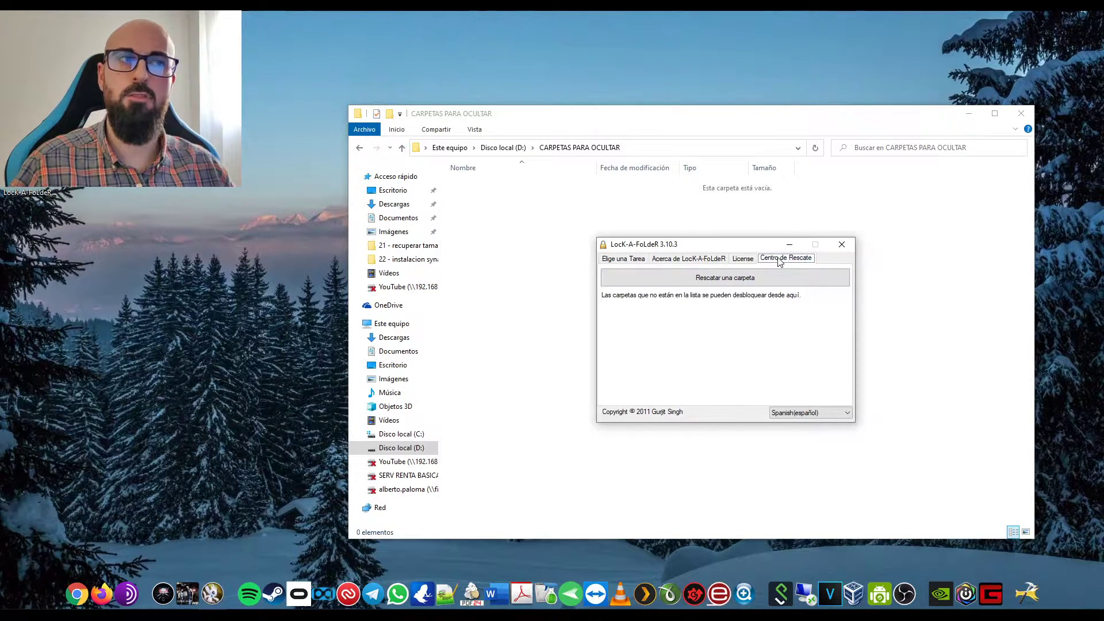
{"action": "left_click", "coordinate": [739, 285]}
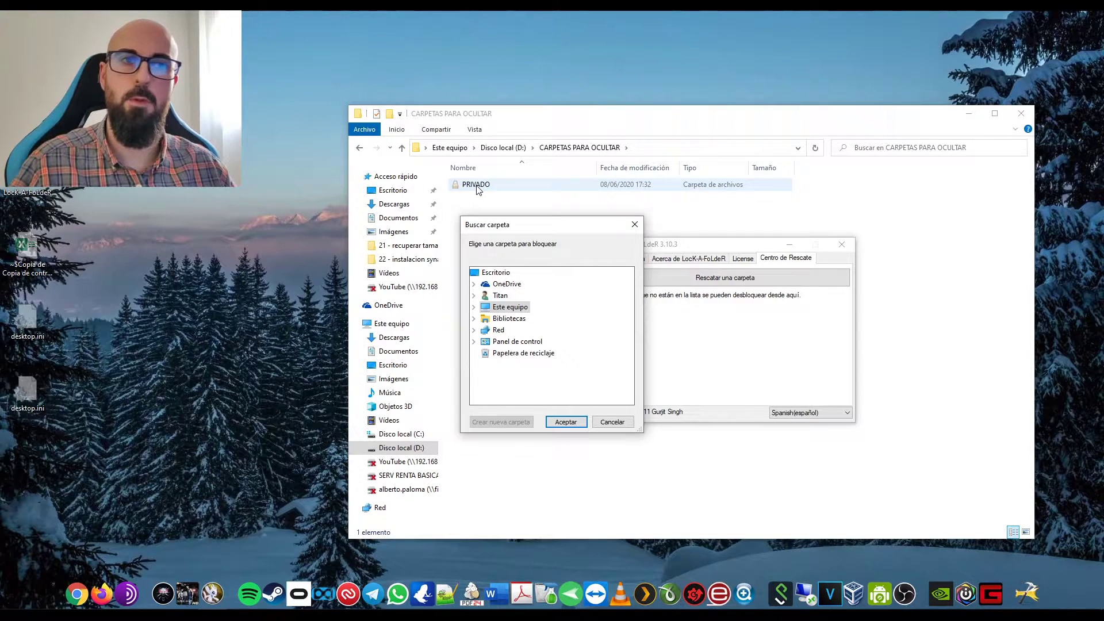
{"action": "left_click", "coordinate": [474, 307]}
{"action": "left_click", "coordinate": [484, 376]}
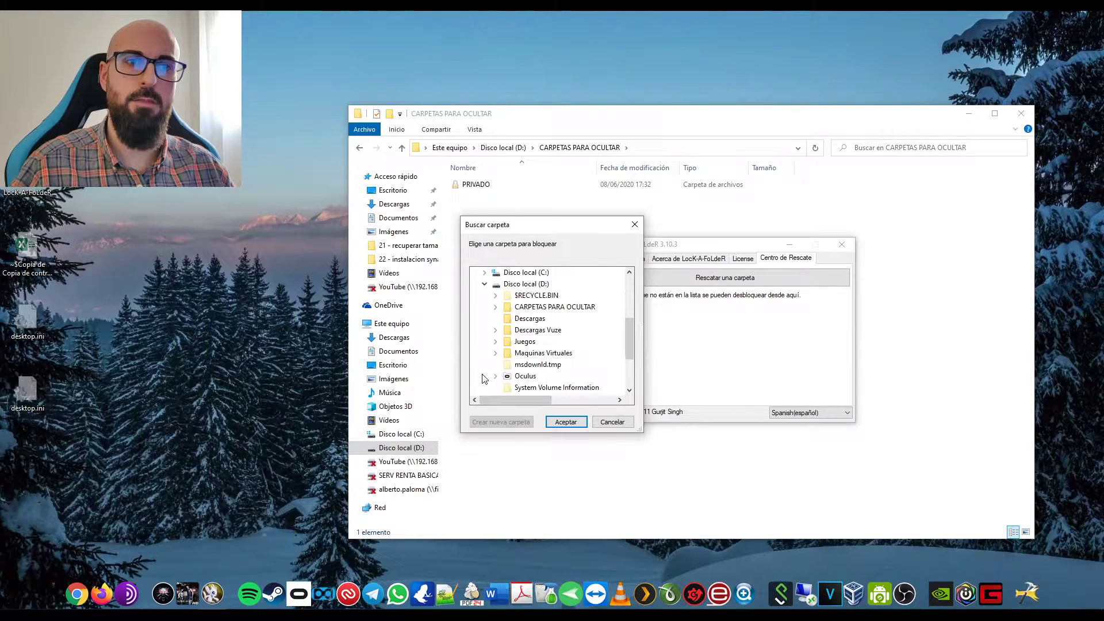
{"action": "left_click", "coordinate": [495, 307]}
{"action": "left_click", "coordinate": [506, 318]}
{"action": "left_click", "coordinate": [537, 320]}
{"action": "left_click", "coordinate": [566, 423]}
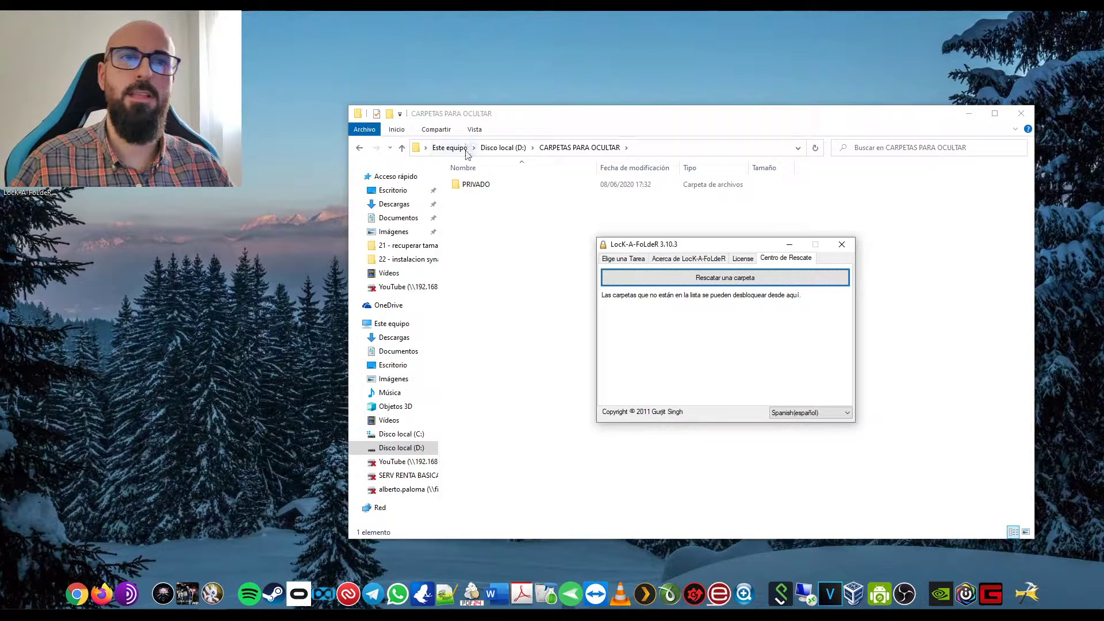
{"action": "left_click", "coordinate": [632, 259]}
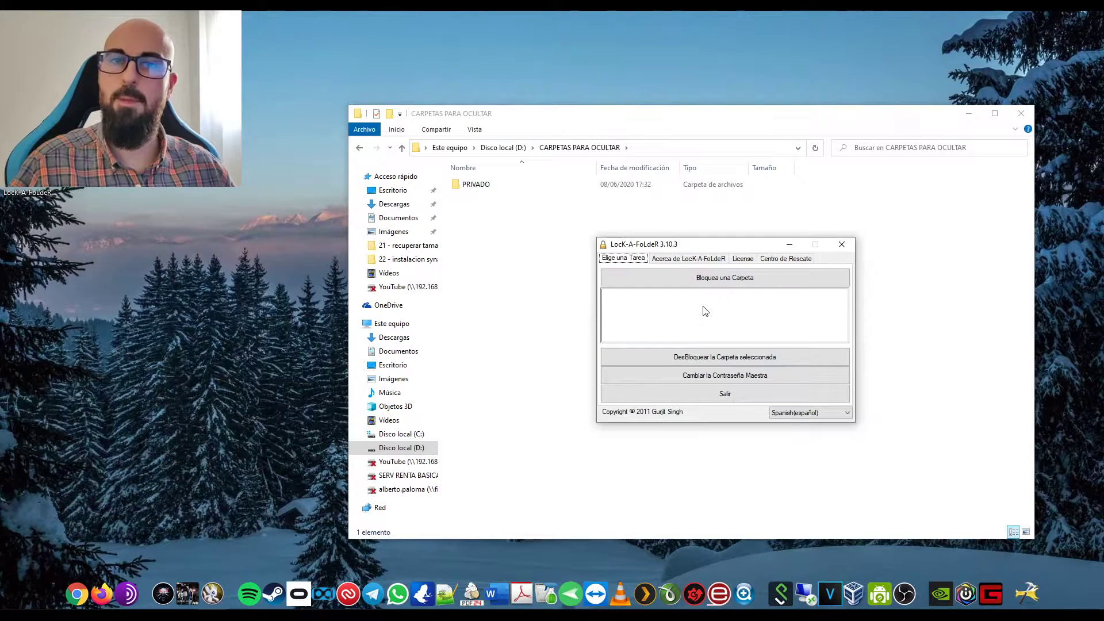
{"action": "double_click", "coordinate": [483, 185]}
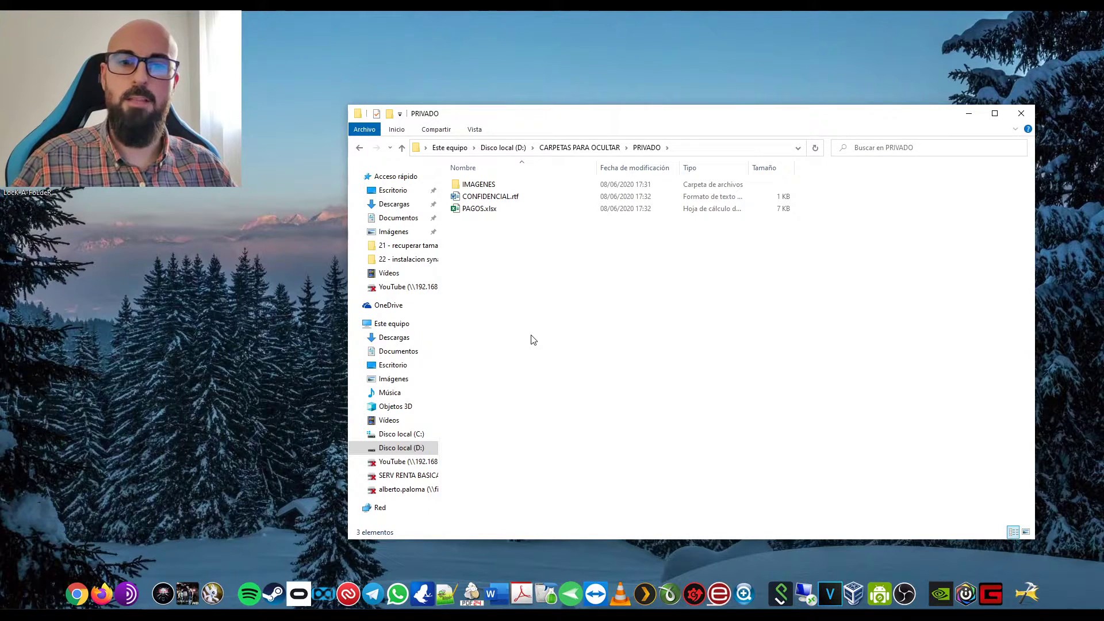
Switch to the browser and download the Easy File Locker (64-bit) installer from its CNET page, allowing EFL2.2_Setup(x64).exe.
{"action": "left_click", "coordinate": [212, 594]}
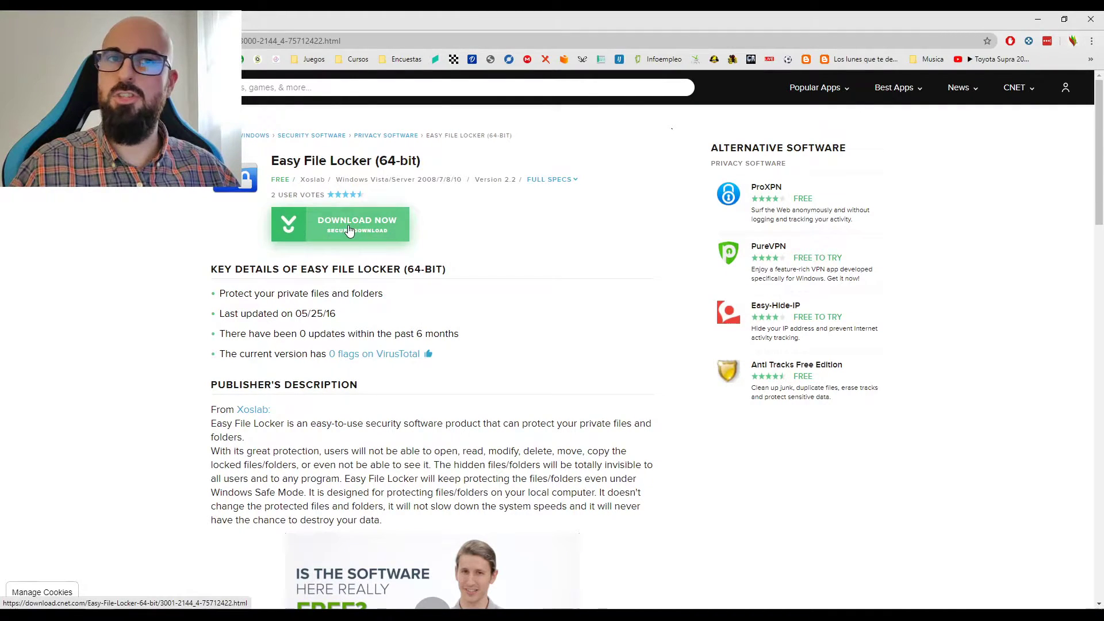
{"action": "left_click", "coordinate": [349, 230]}
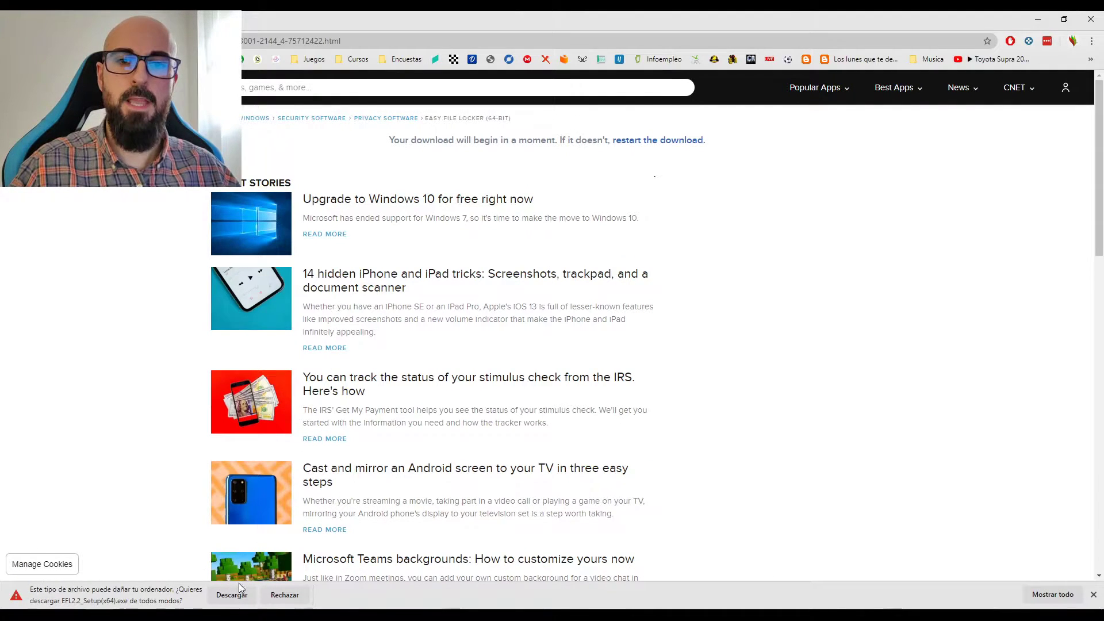
{"action": "left_click", "coordinate": [232, 595]}
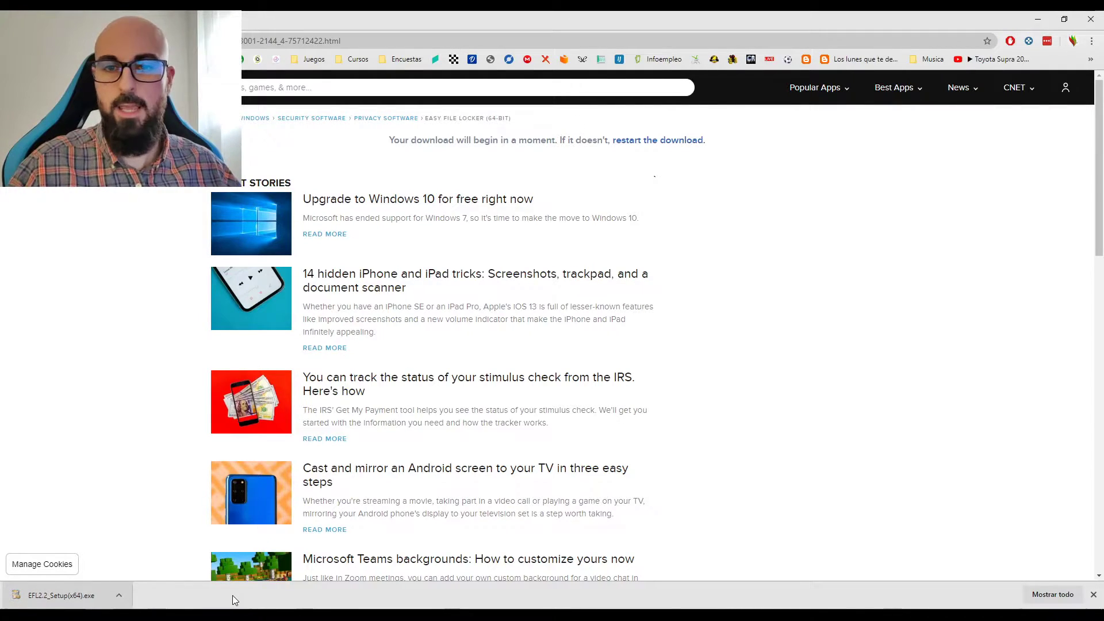
Run the downloaded EFL2.2_Setup(x64).exe, install Easy File Locker 2.2 and launch it when setup finishes.
{"action": "left_click", "coordinate": [81, 597]}
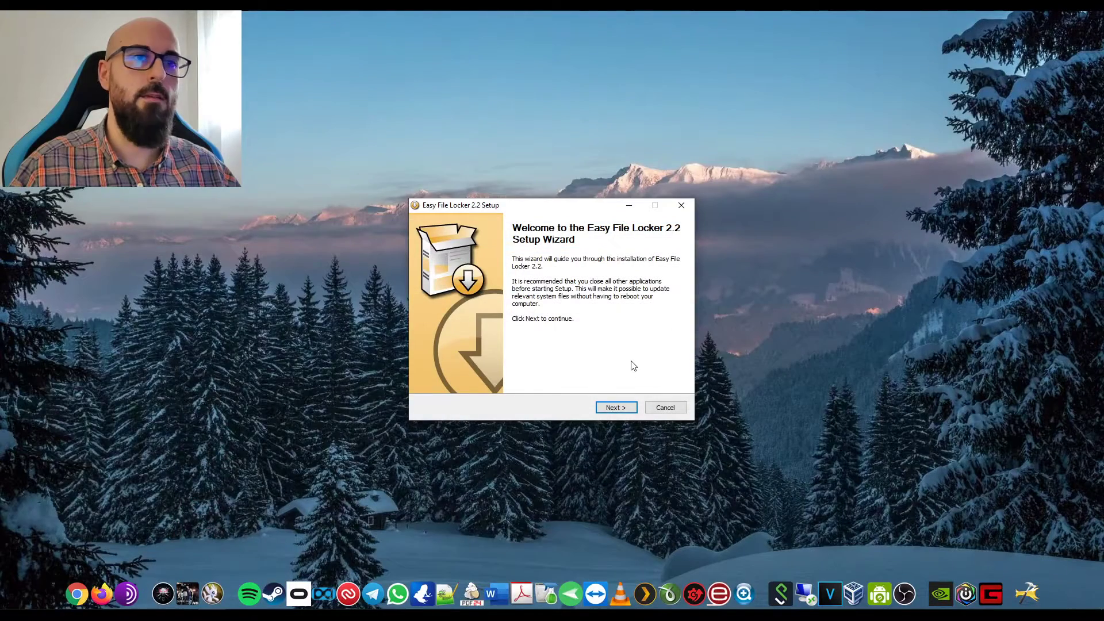
{"action": "left_click", "coordinate": [617, 408]}
{"action": "left_click", "coordinate": [617, 408]}
{"action": "left_click", "coordinate": [617, 408]}
{"action": "left_click", "coordinate": [616, 407]}
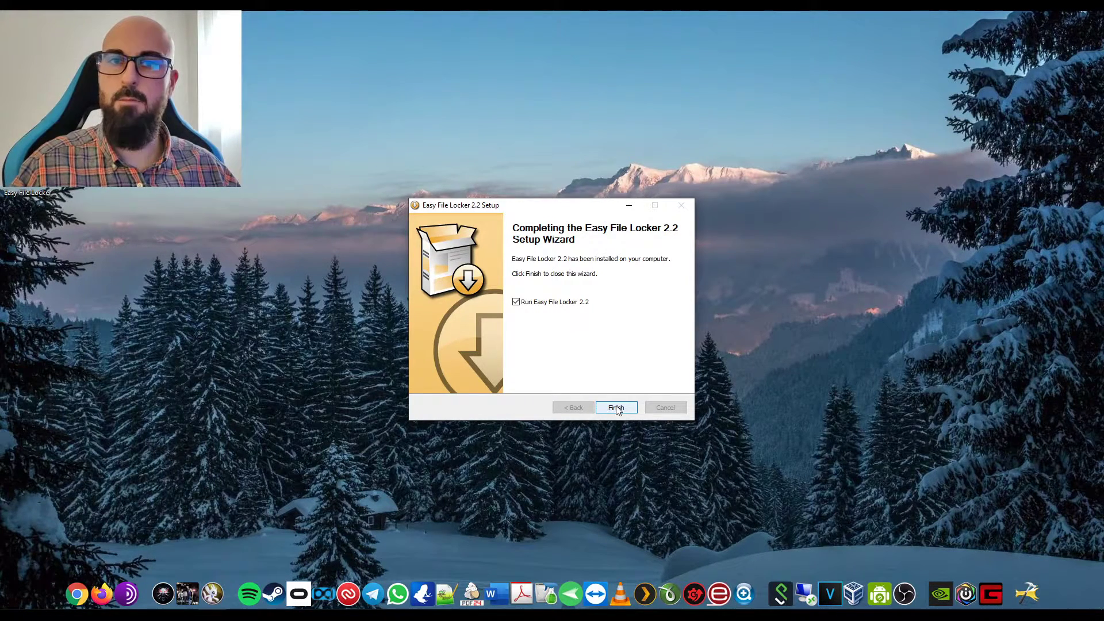
{"action": "left_click", "coordinate": [616, 407]}
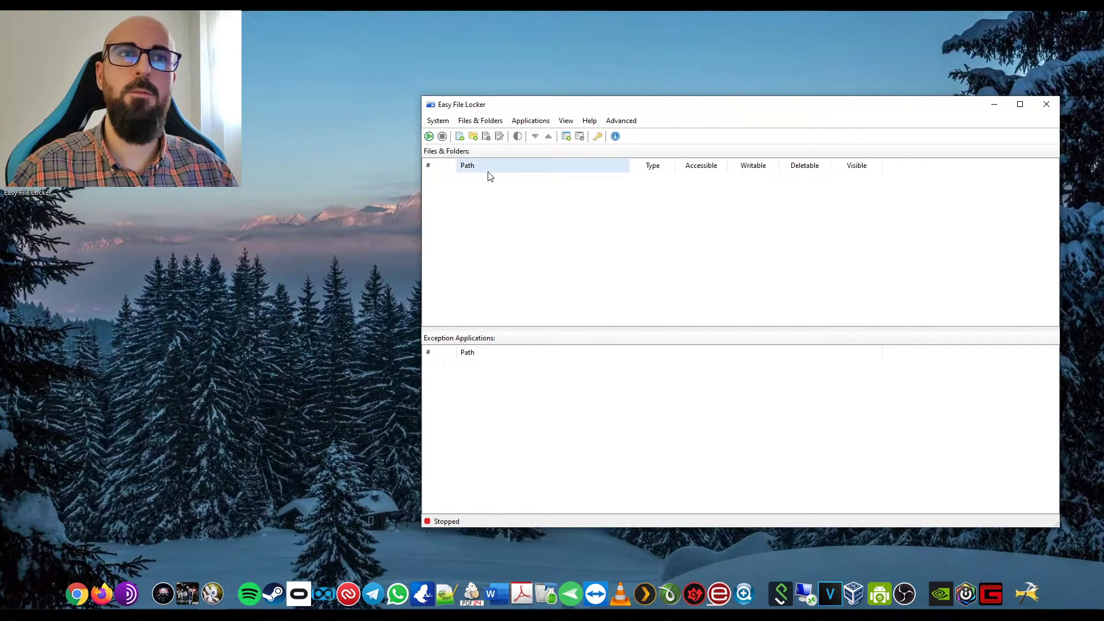
Set a new Easy File Locker password, entering it in both the new password and confirmation fields.
{"action": "left_click", "coordinate": [444, 123]}
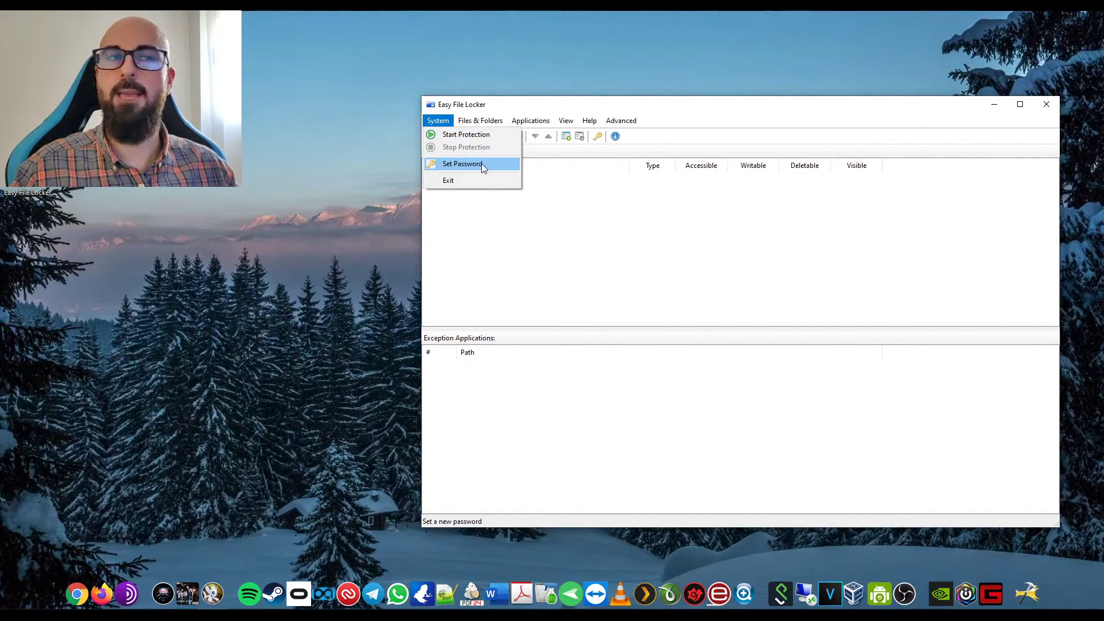
{"action": "left_click", "coordinate": [482, 165]}
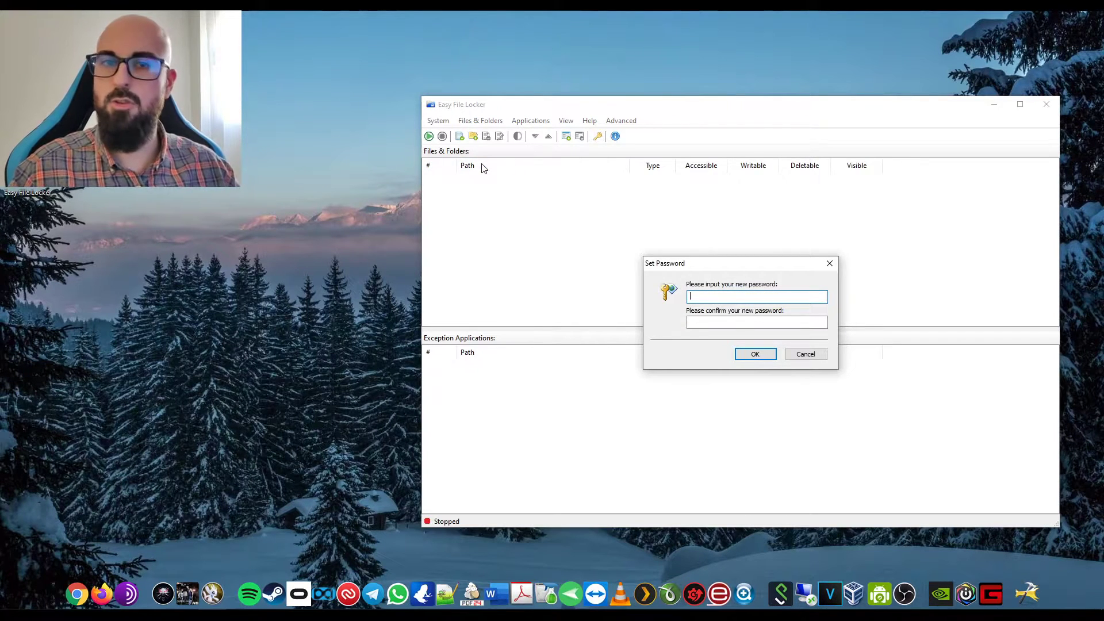
{"action": "type", "text": "••"}
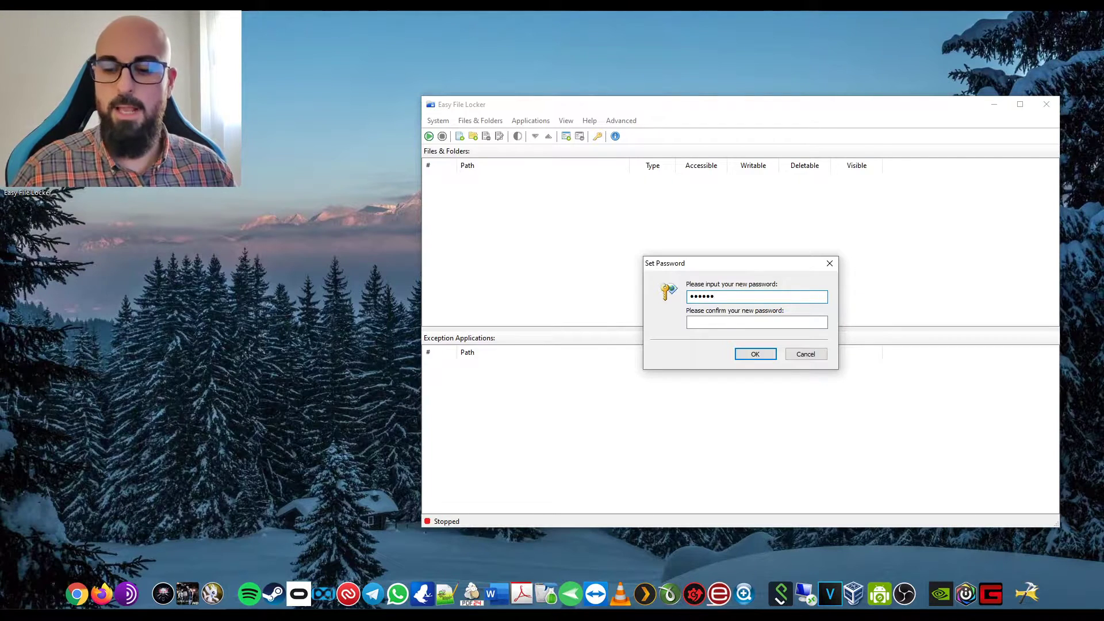
{"action": "left_click", "coordinate": [757, 322]}
{"action": "type", "text": "••••••"}
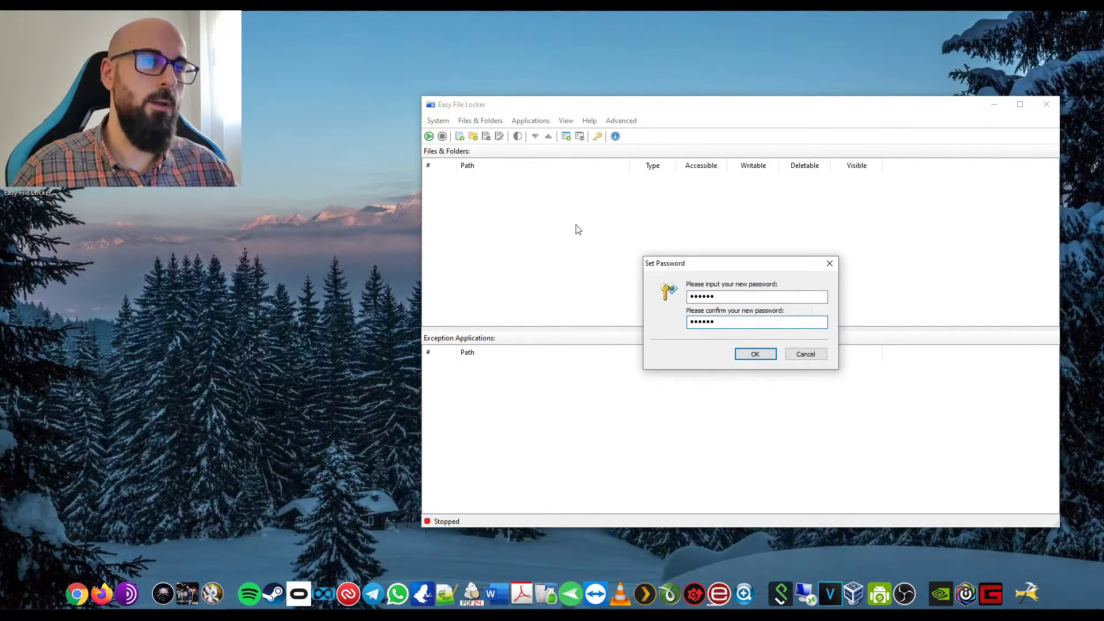
{"action": "left_click", "coordinate": [765, 352]}
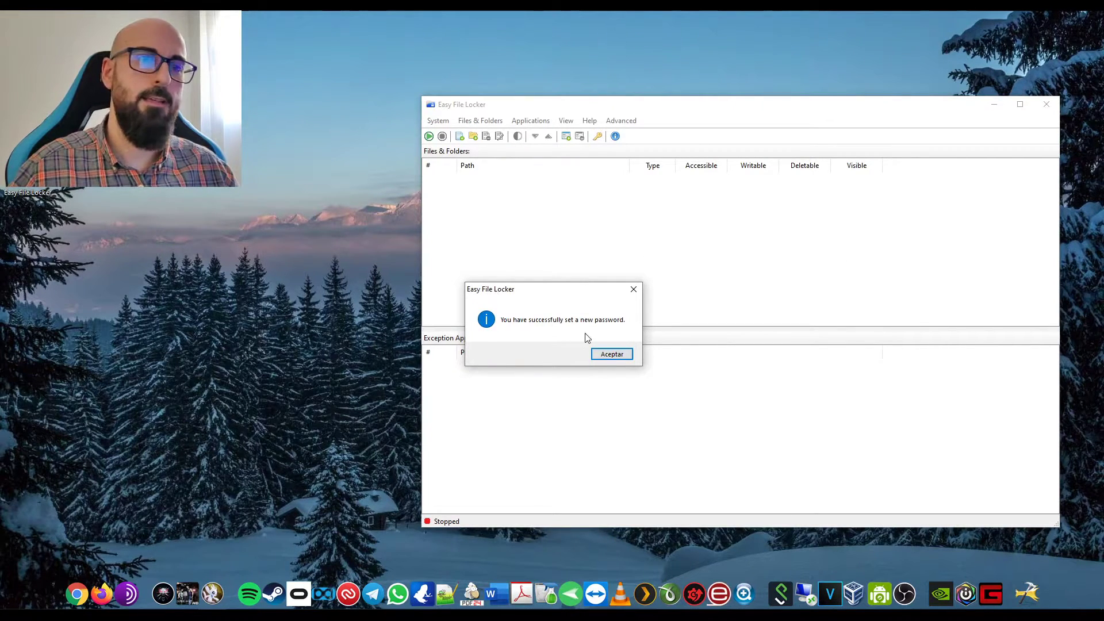
{"action": "left_click", "coordinate": [608, 354]}
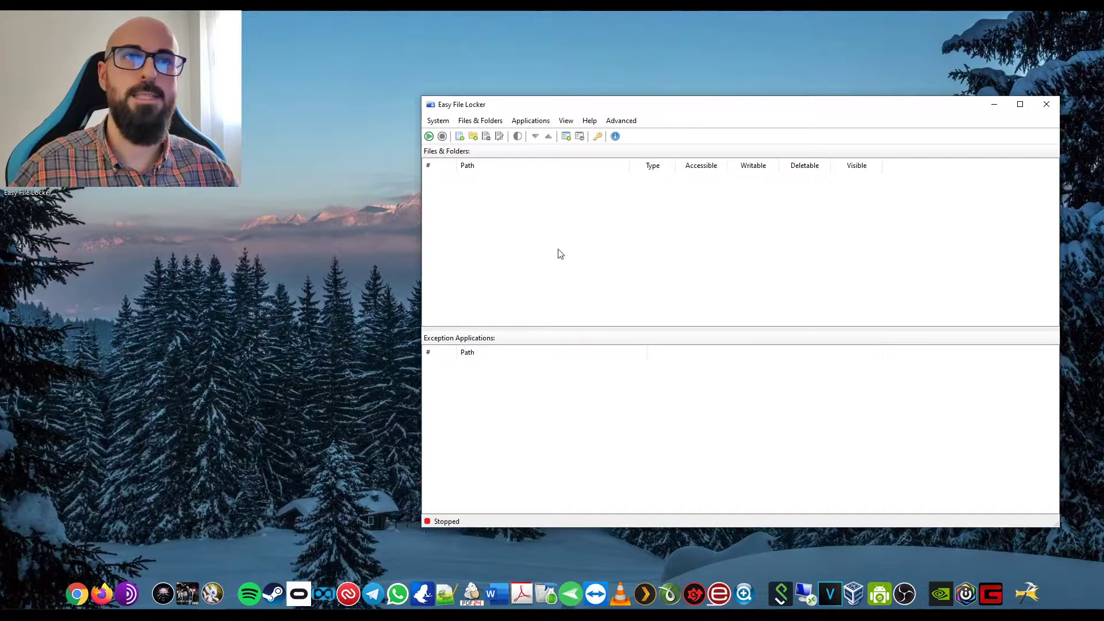
{"action": "left_click", "coordinate": [487, 121]}
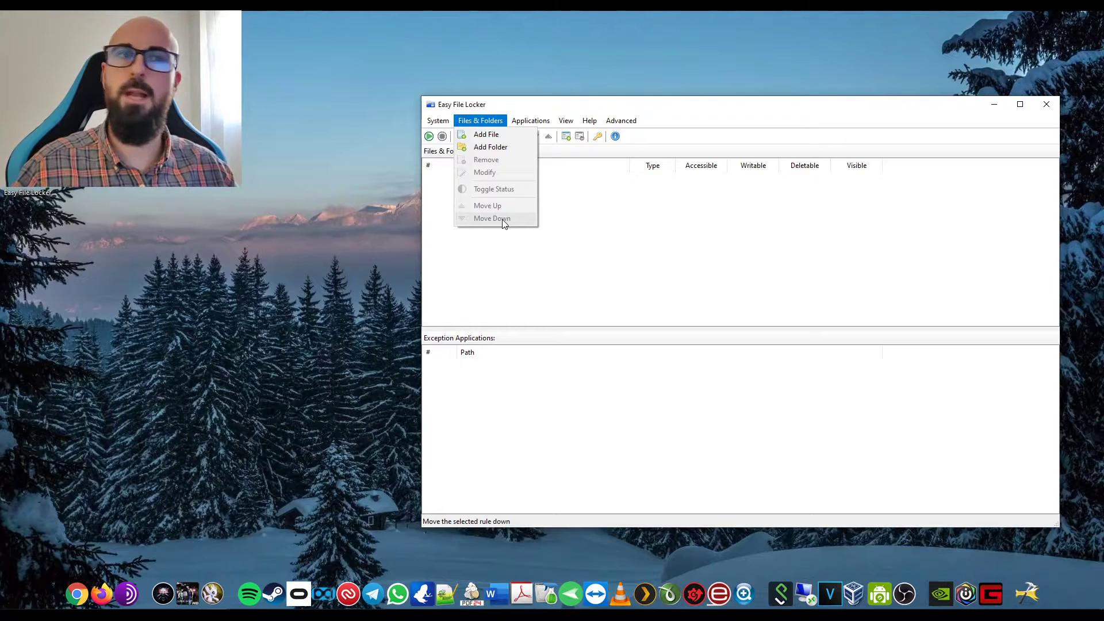
{"action": "mouse_move", "coordinate": [535, 122]}
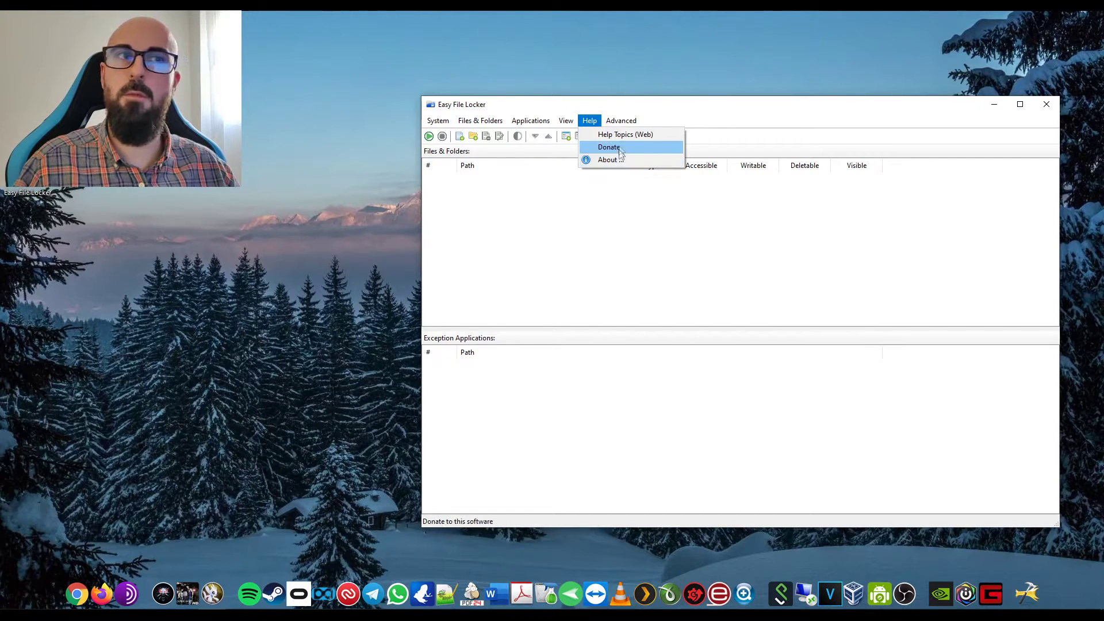
{"action": "mouse_move", "coordinate": [629, 127]}
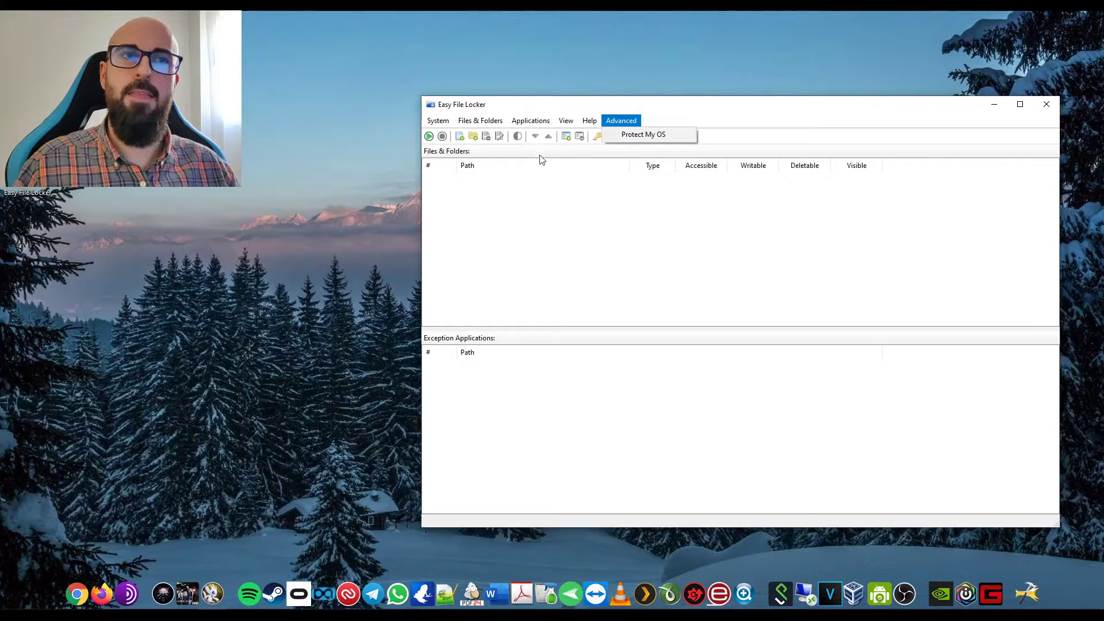
{"action": "left_click", "coordinate": [474, 193]}
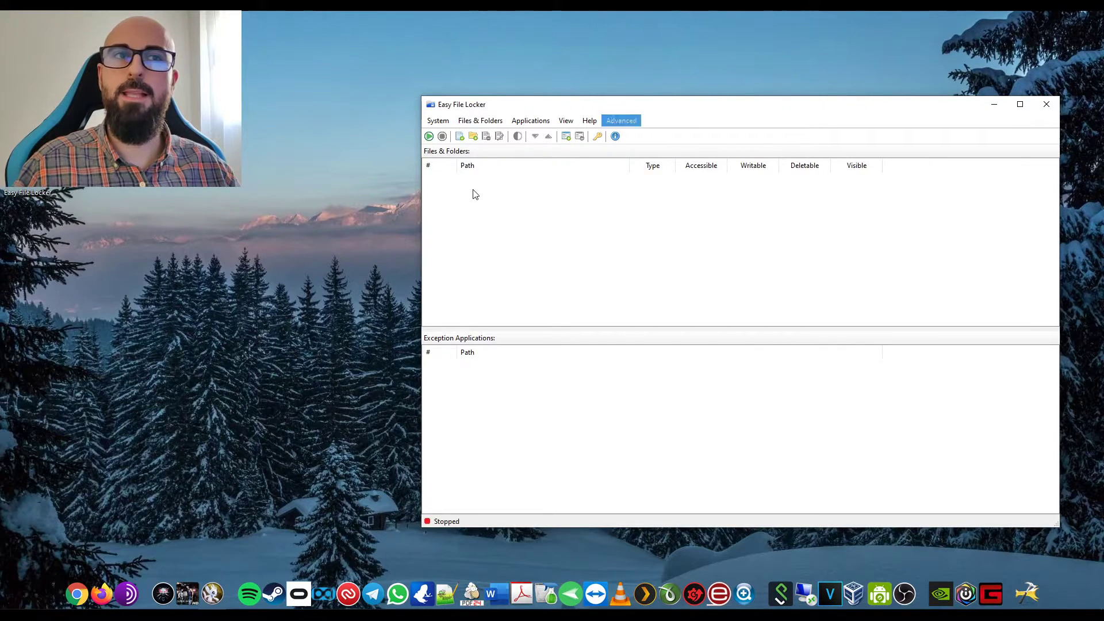
Add the folder D:\CARPETAS PARA OCULTAR\PRIVADO\IMAGENES to the protected items as accessible, writable and deletable but not visible.
{"action": "left_click", "coordinate": [475, 138]}
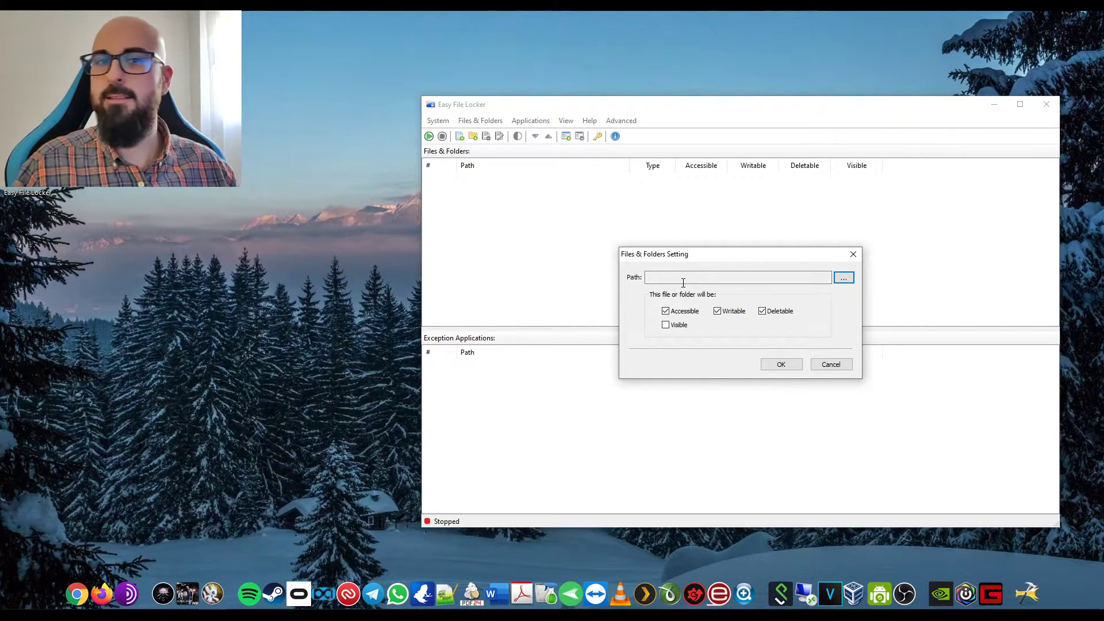
{"action": "left_click", "coordinate": [844, 278]}
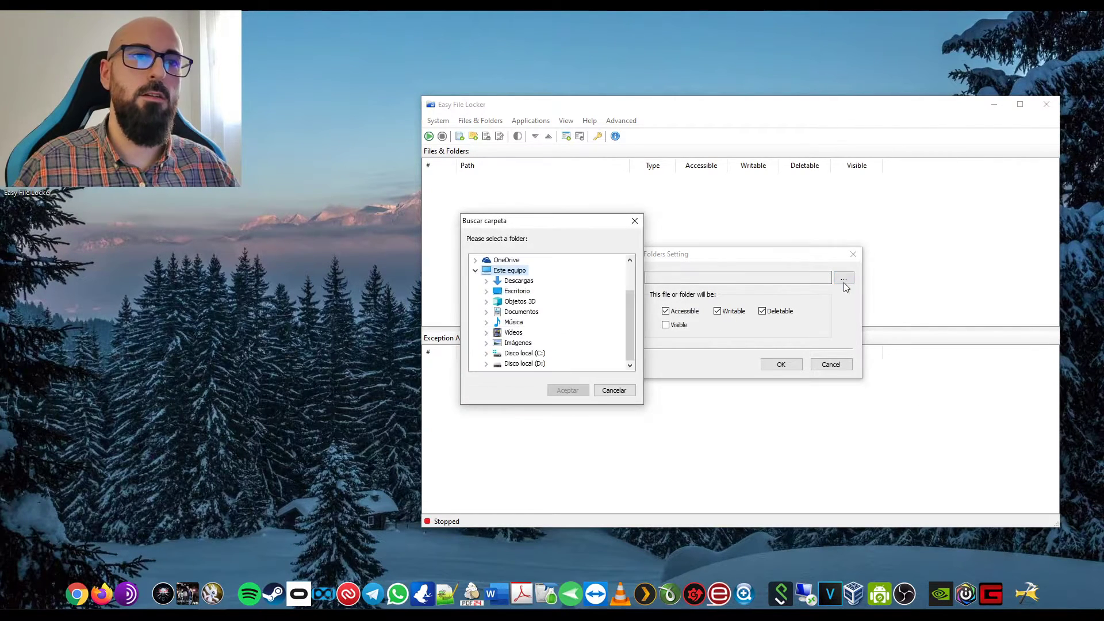
{"action": "left_click", "coordinate": [486, 364]}
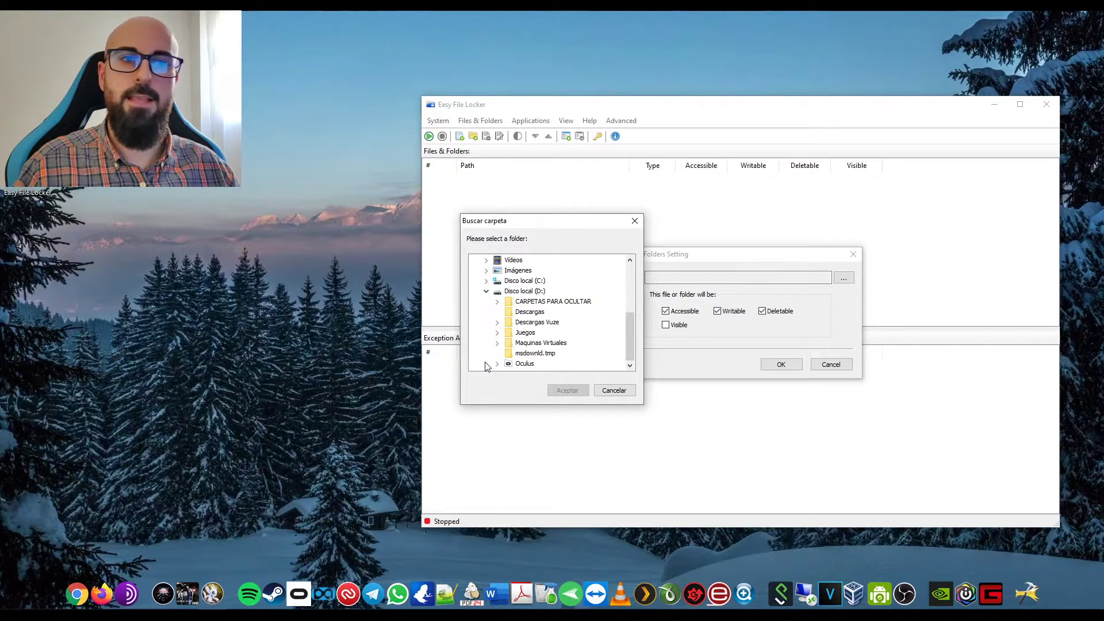
{"action": "left_click", "coordinate": [496, 302]}
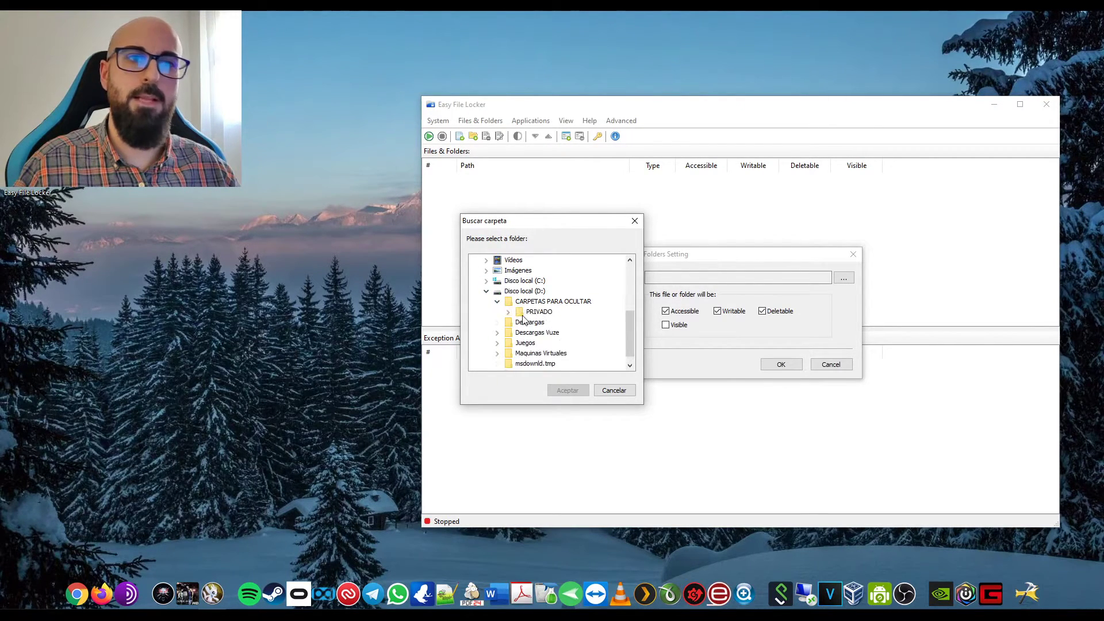
{"action": "left_click", "coordinate": [508, 312]}
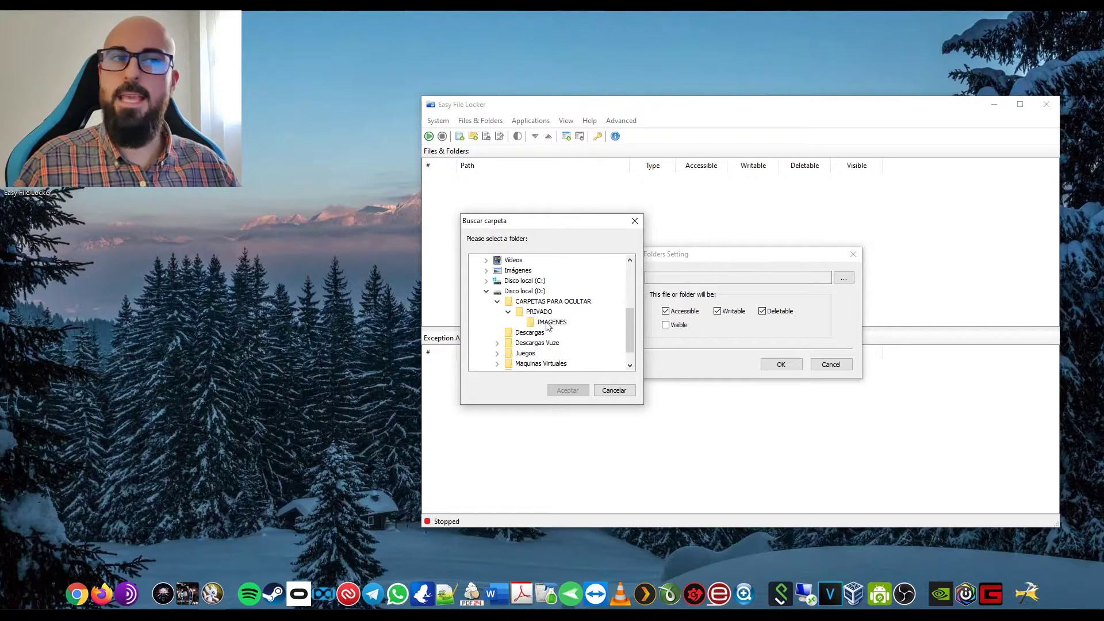
{"action": "left_click", "coordinate": [548, 325]}
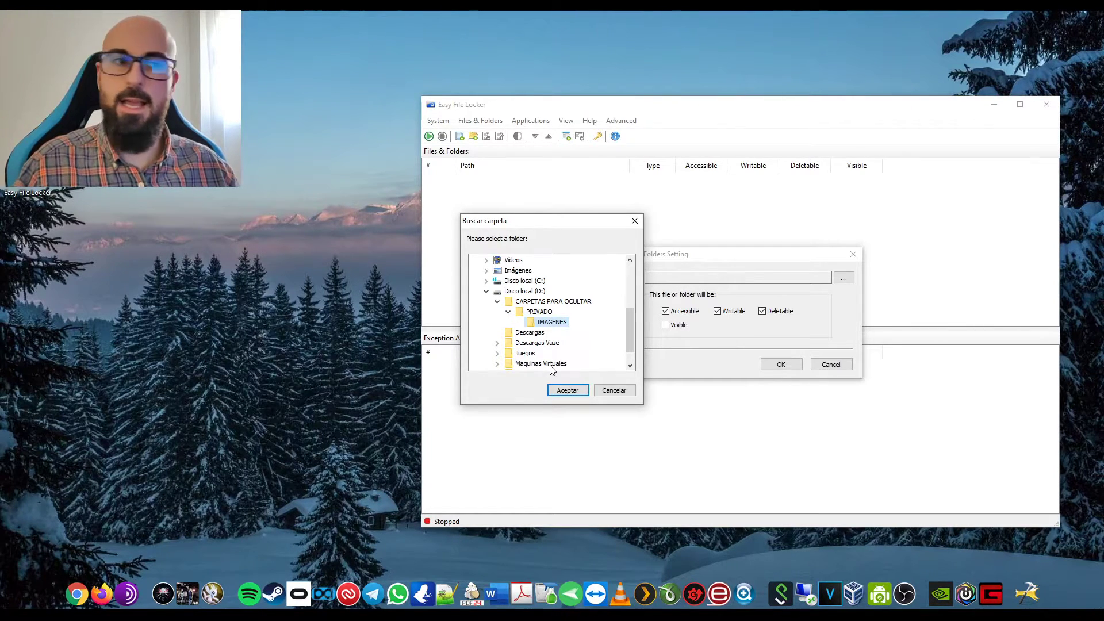
{"action": "left_click", "coordinate": [577, 391]}
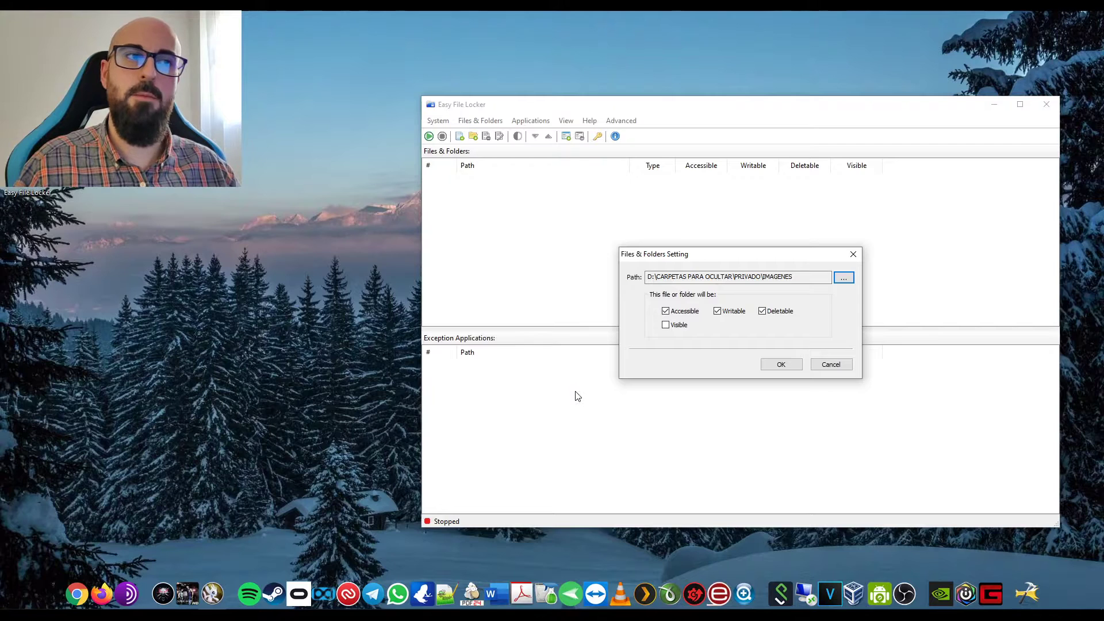
{"action": "left_click", "coordinate": [777, 364]}
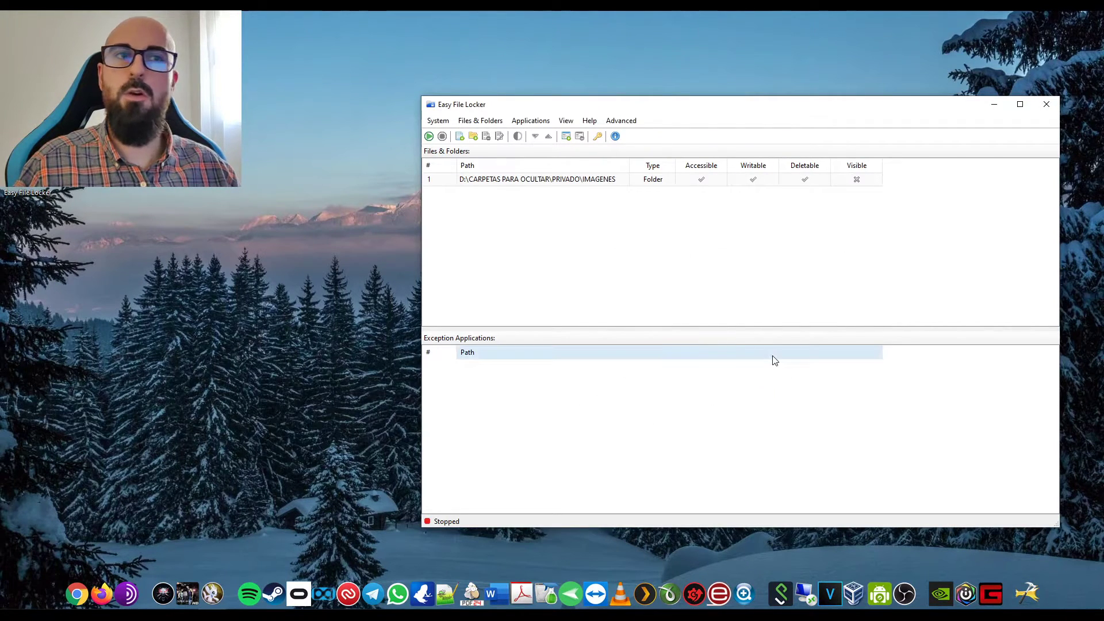
Add the file D:\CARPETAS PARA OCULTAR\PRIVADO\PAGOS.xlsx to the protected items as accessible, writable and deletable but not visible.
{"action": "left_click", "coordinate": [460, 137]}
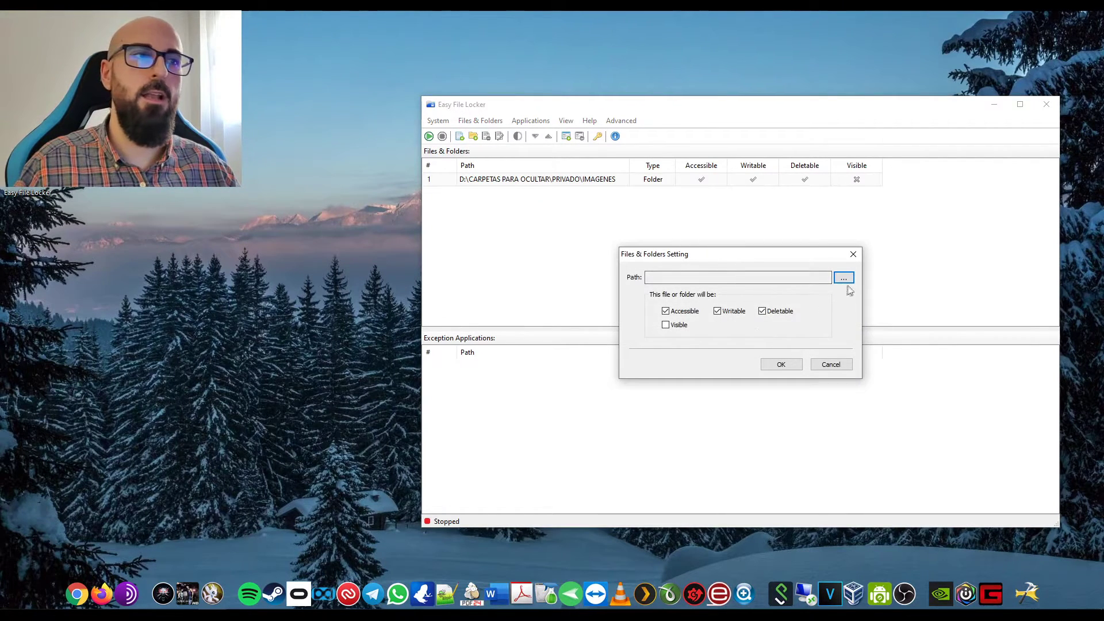
{"action": "left_click", "coordinate": [850, 280]}
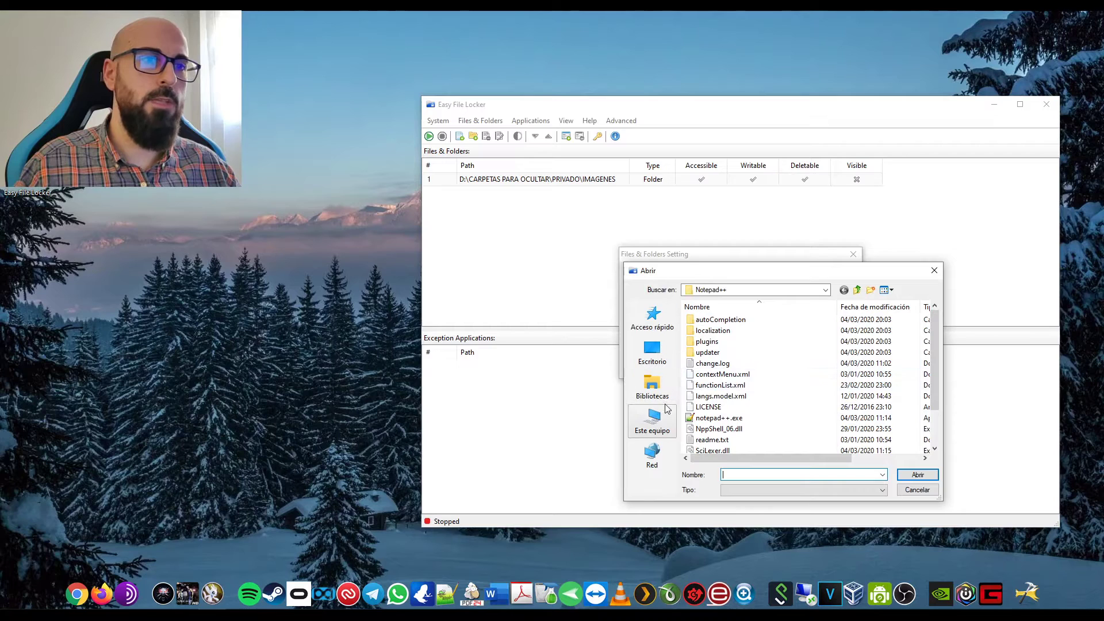
{"action": "left_click", "coordinate": [658, 422]}
{"action": "scroll", "coordinate": [719, 440], "scroll_direction": "down", "scroll_amount": 2}
{"action": "double_click", "coordinate": [748, 439]}
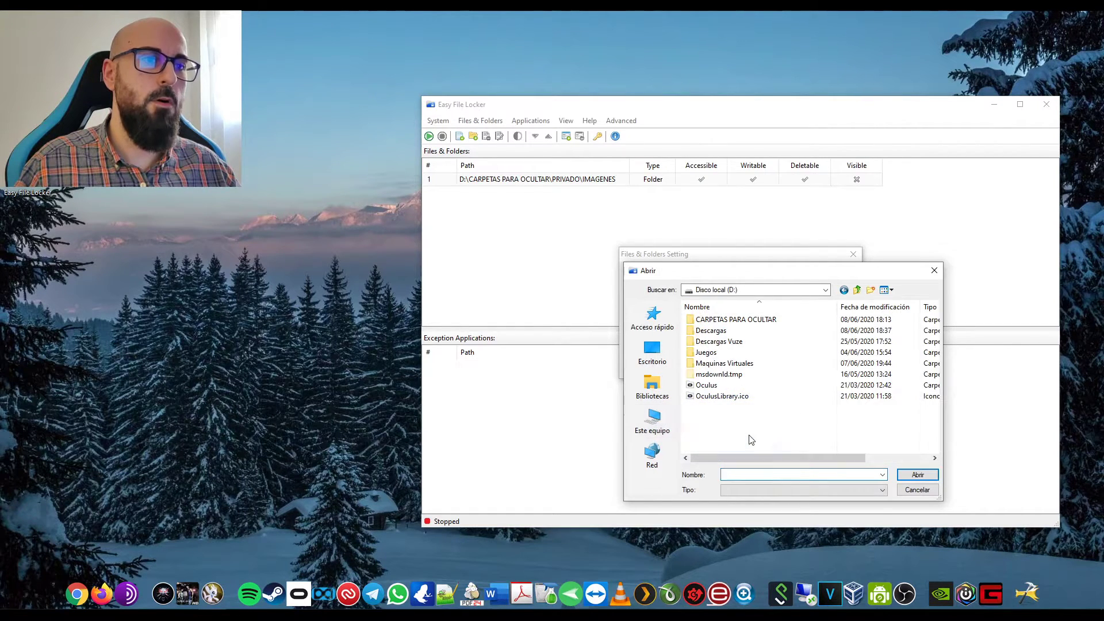
{"action": "double_click", "coordinate": [739, 320]}
{"action": "left_click", "coordinate": [716, 322]}
{"action": "double_click", "coordinate": [716, 322]}
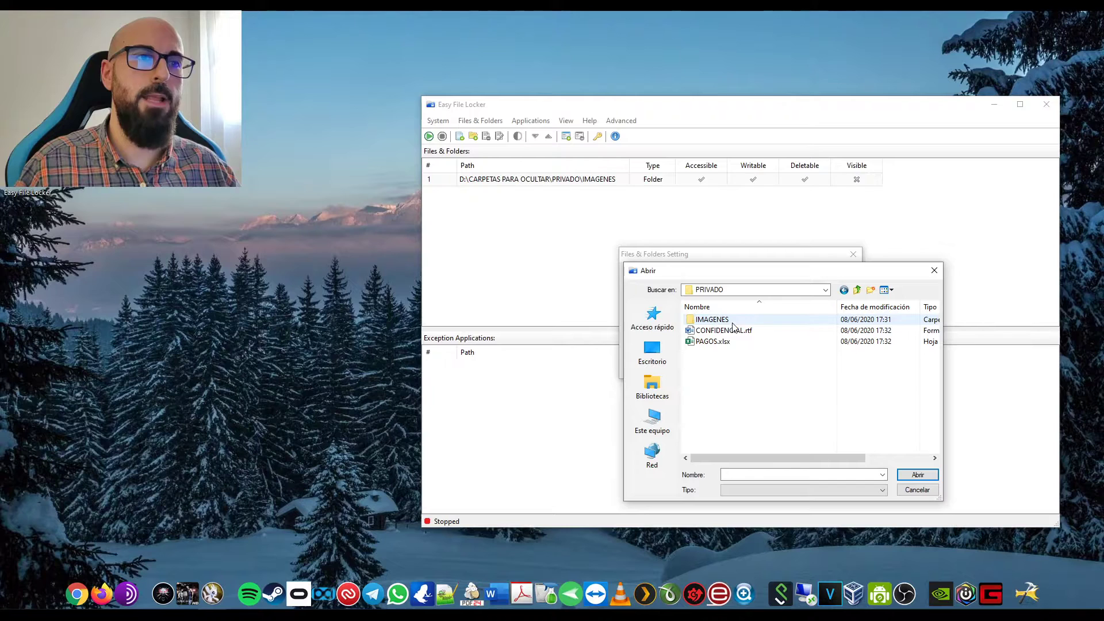
{"action": "left_click", "coordinate": [706, 343]}
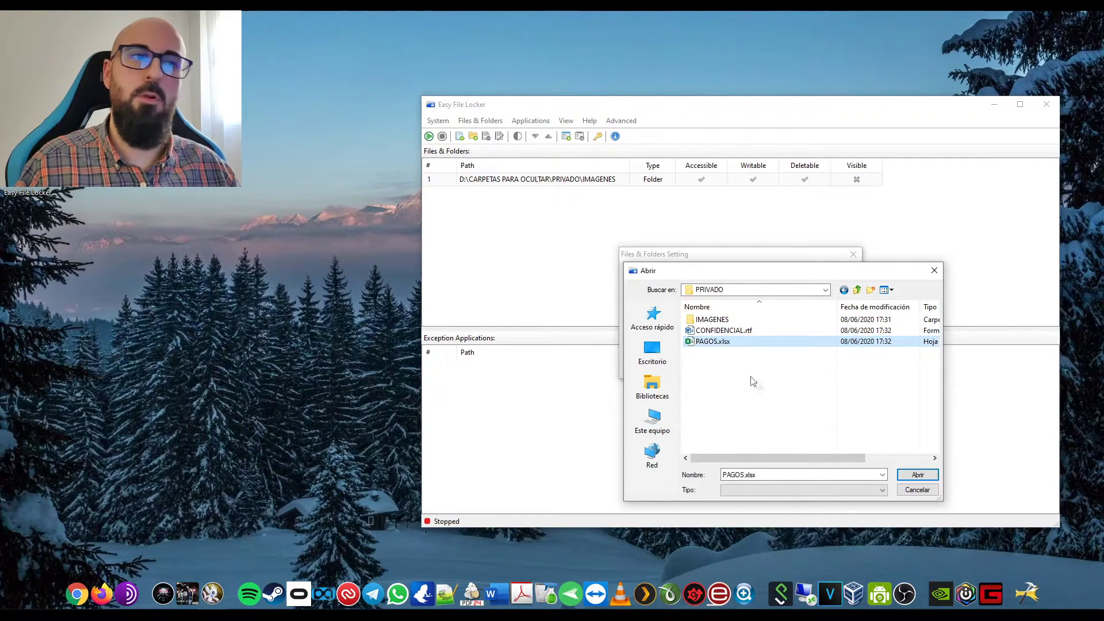
{"action": "left_click", "coordinate": [918, 475]}
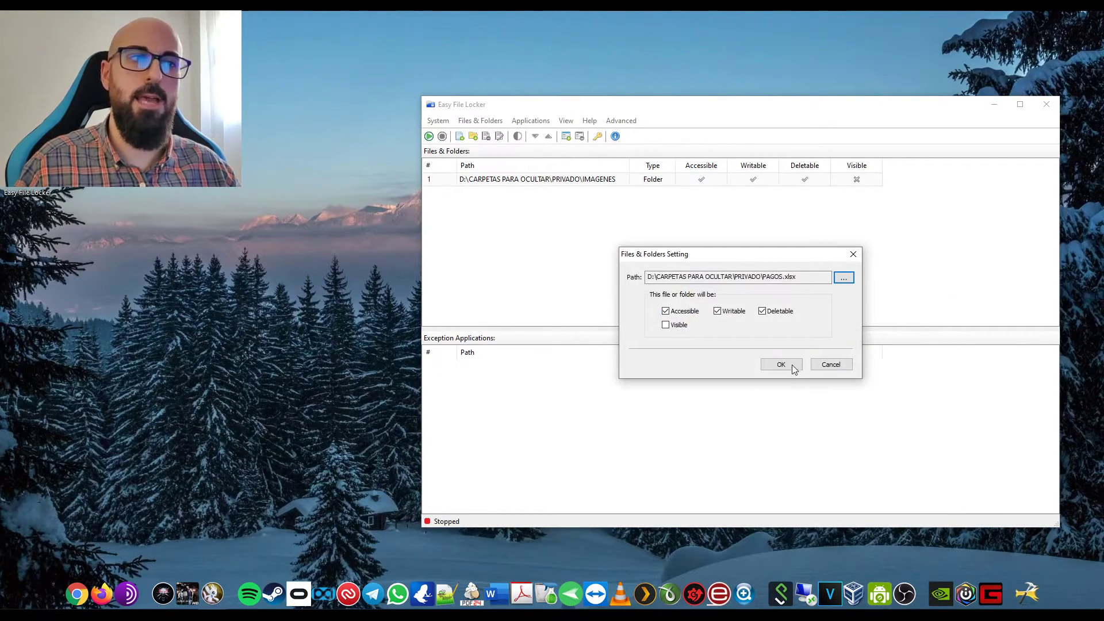
{"action": "left_click", "coordinate": [781, 364]}
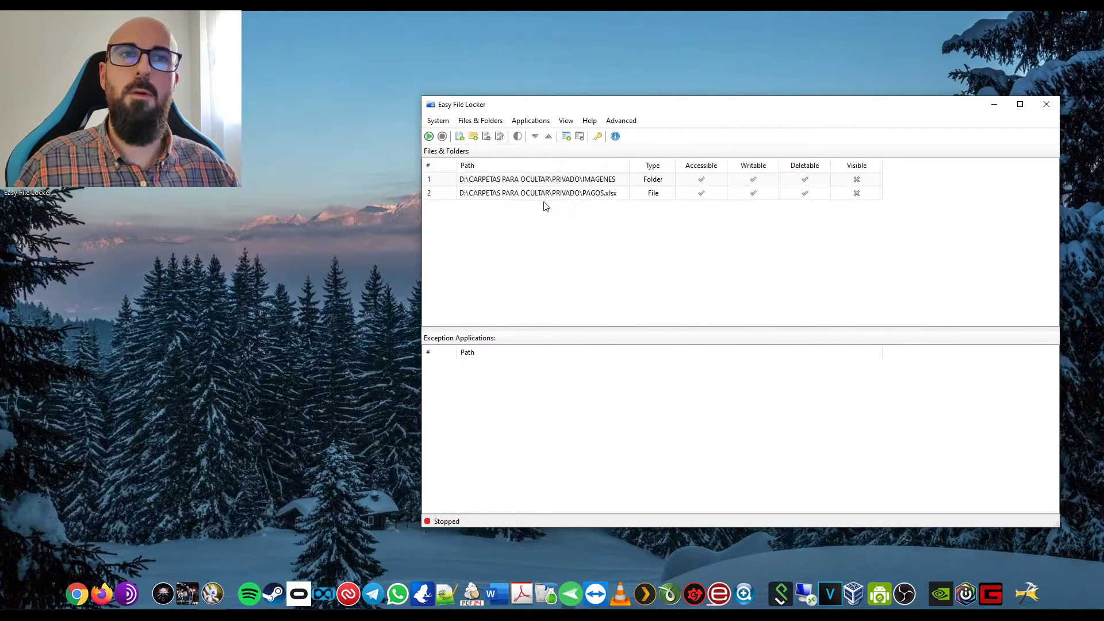
Bring up the PRIVADO folder in File Explorer and arrange it with Easy File Locker so its files and the protected list both show.
{"action": "mouse_move", "coordinate": [298, 594]}
{"action": "left_click", "coordinate": [296, 566]}
{"action": "left_click_drag", "start_coordinate": [711, 100], "coordinate": [724, 65]}
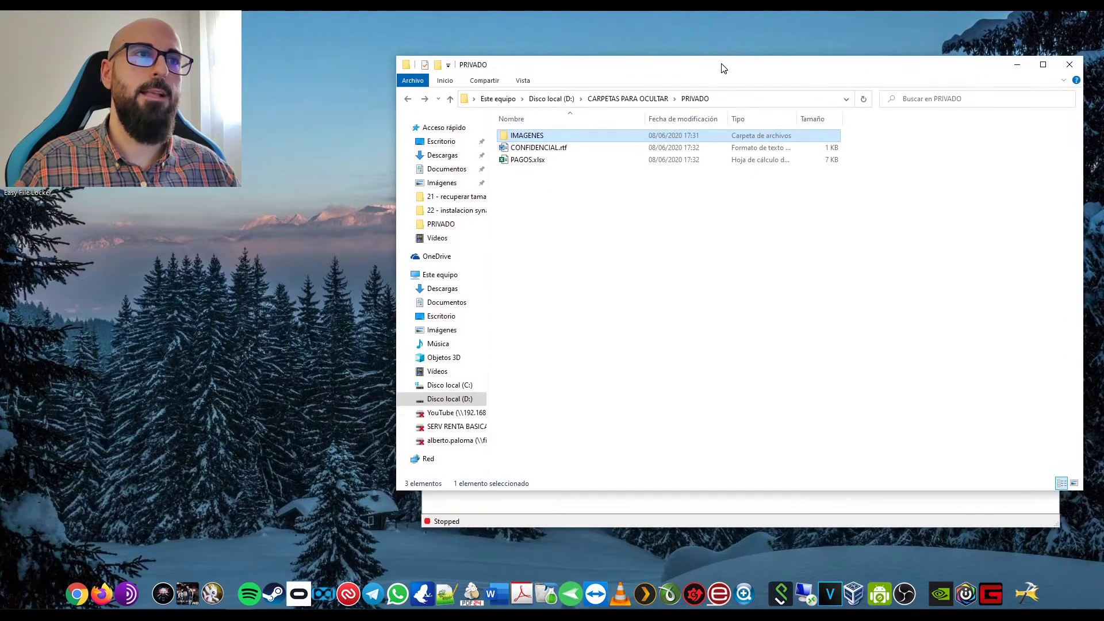
{"action": "left_click", "coordinate": [702, 498]}
{"action": "left_click_drag", "start_coordinate": [695, 112], "coordinate": [735, 196]}
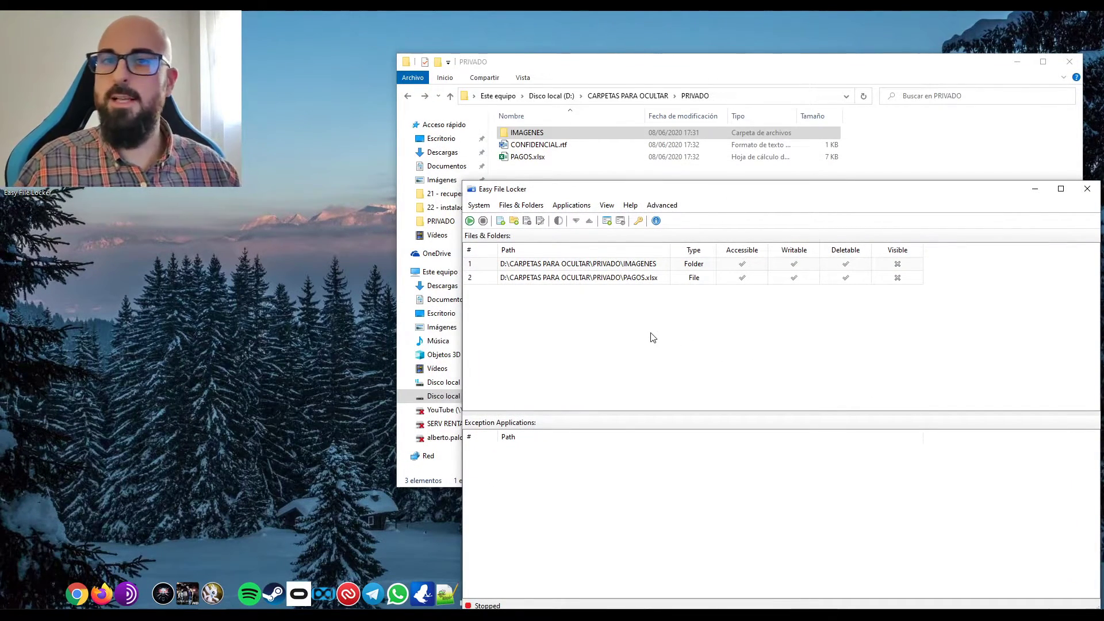
Start the file protection to test its effect on the PRIVADO folder, and stop it again.
{"action": "left_click", "coordinate": [470, 221]}
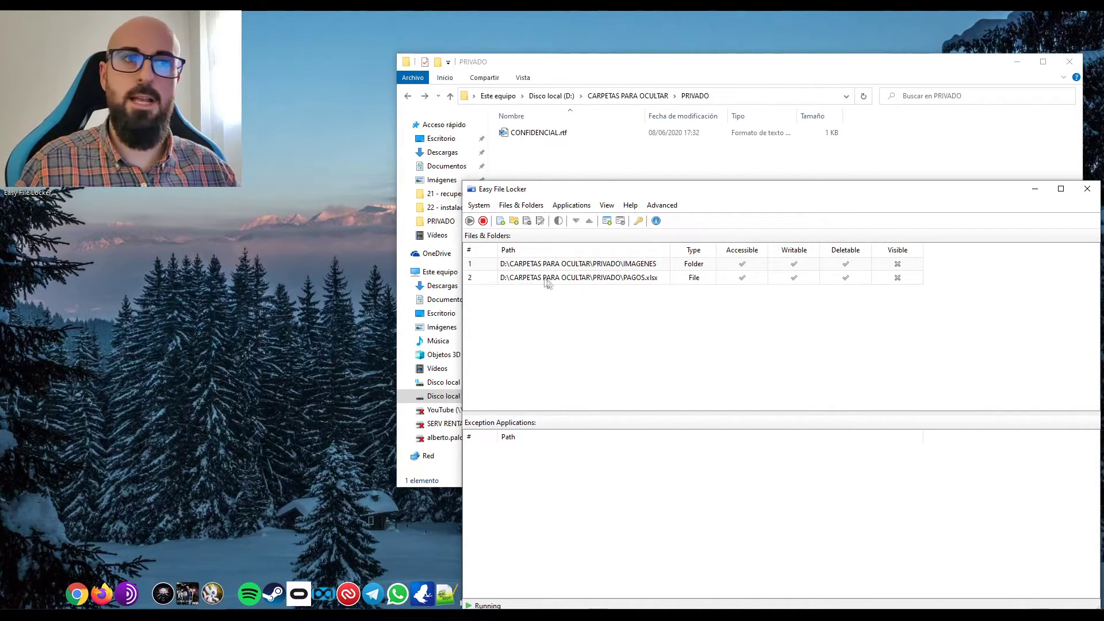
{"action": "left_click", "coordinate": [483, 221]}
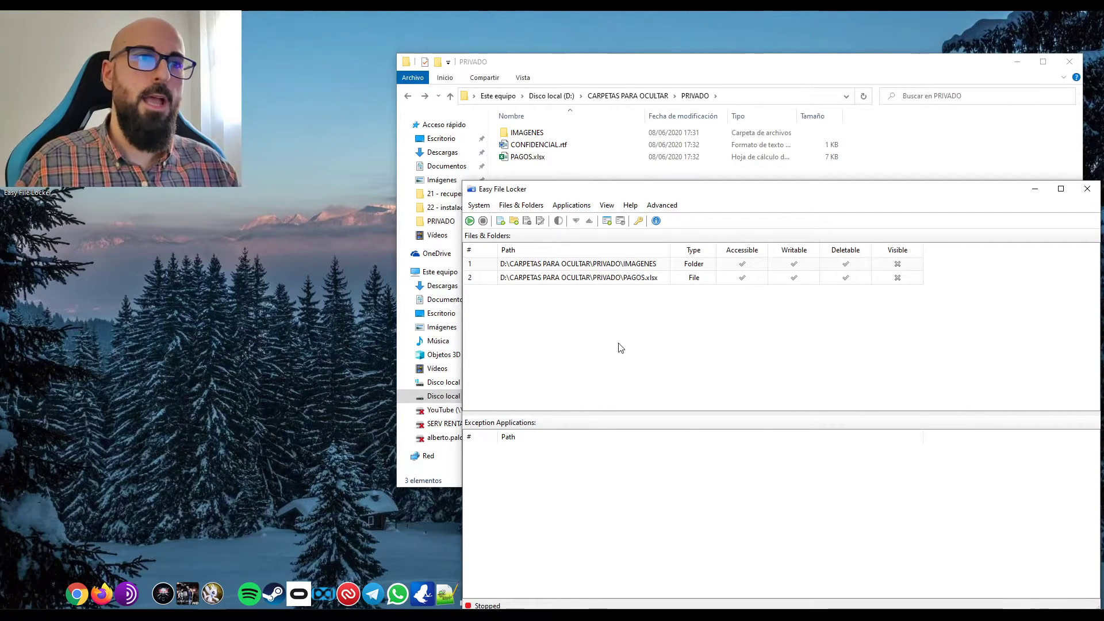
Change the PAGOS.xlsx entry to visible but not accessible, and start the protection.
{"action": "left_click", "coordinate": [529, 206]}
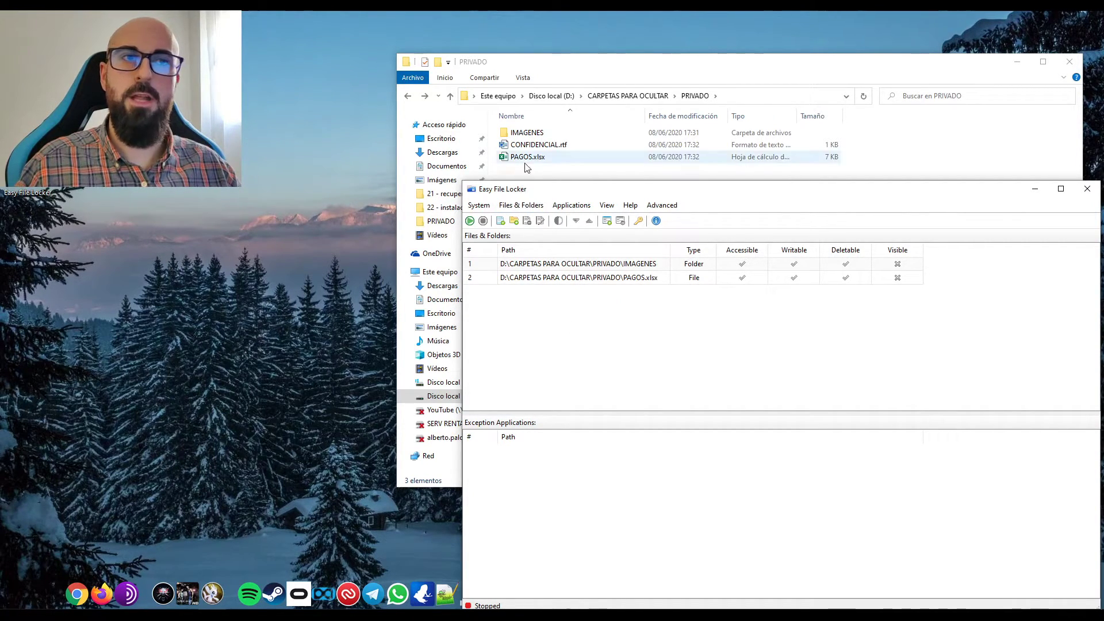
{"action": "left_click", "coordinate": [625, 278]}
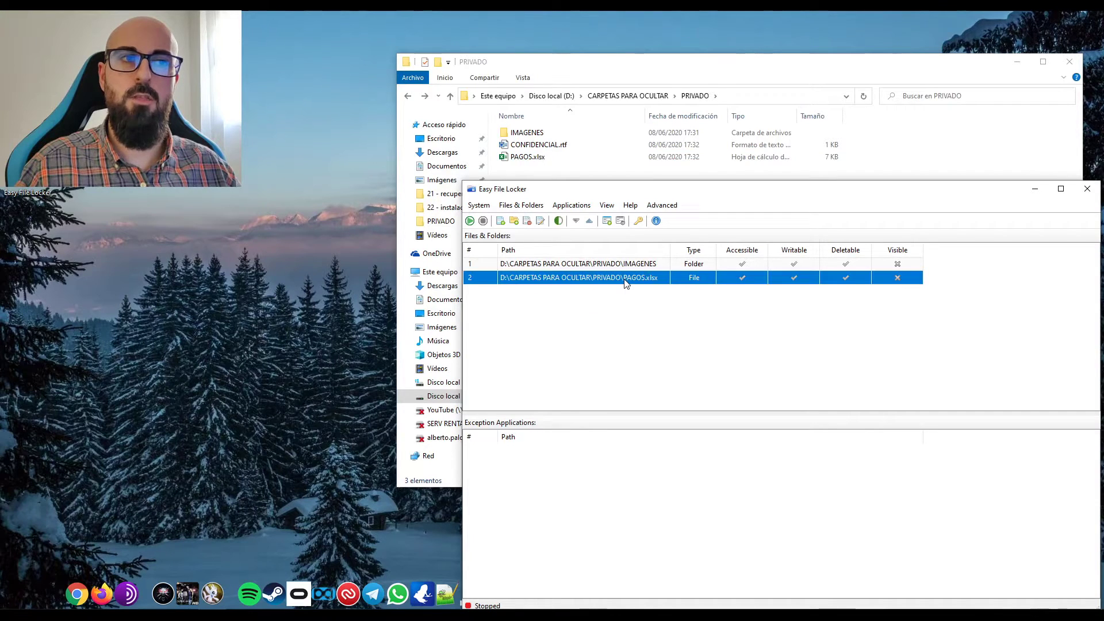
{"action": "left_click", "coordinate": [544, 225]}
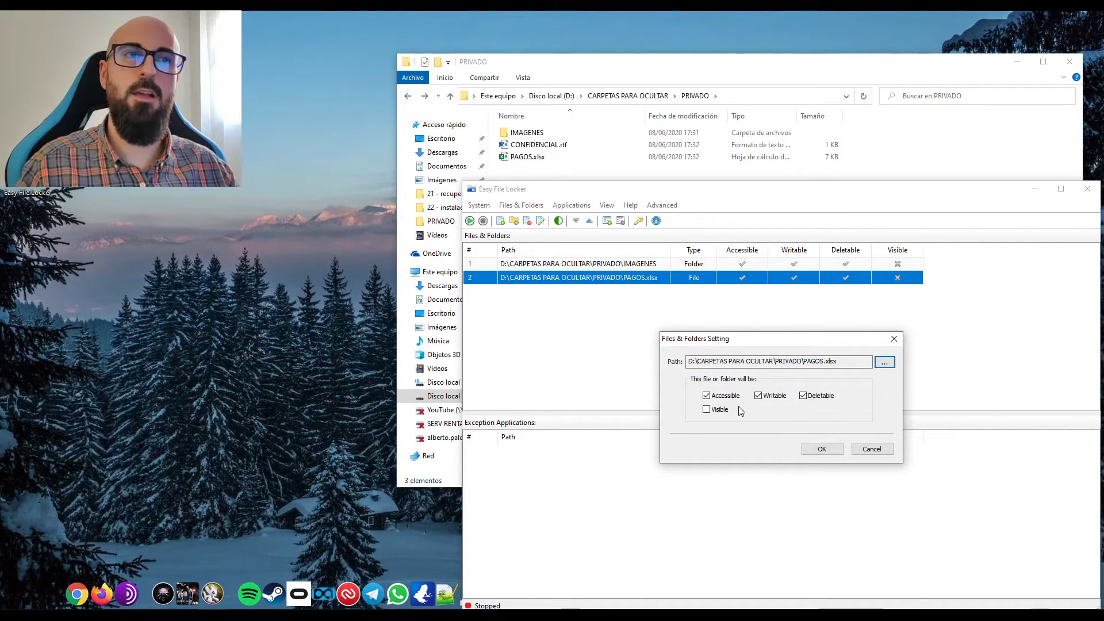
{"action": "left_click", "coordinate": [707, 410]}
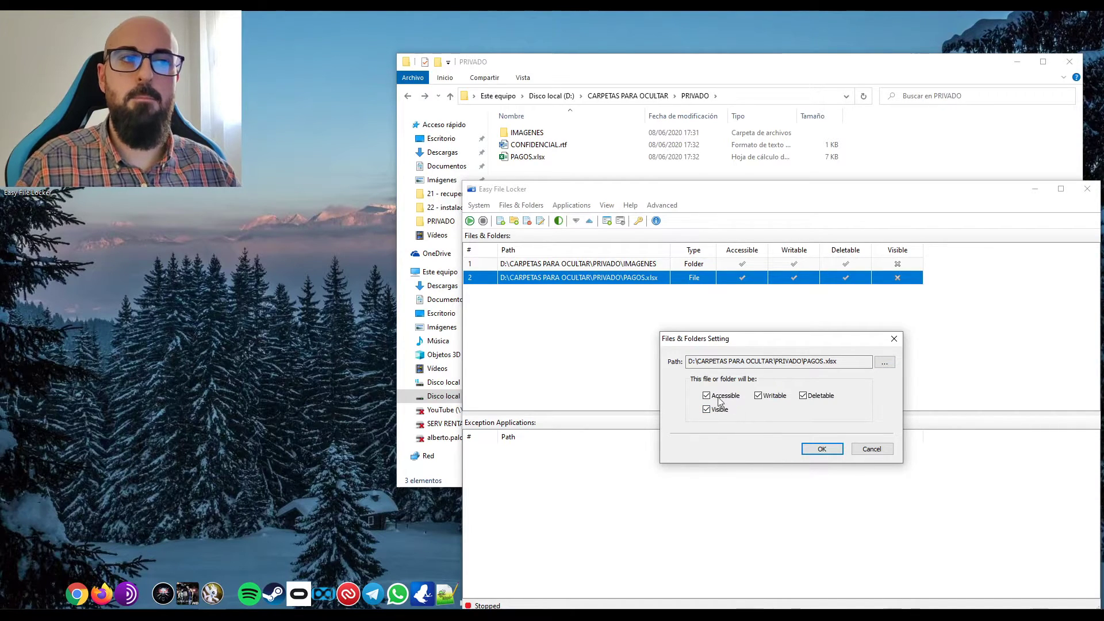
{"action": "left_click", "coordinate": [720, 402]}
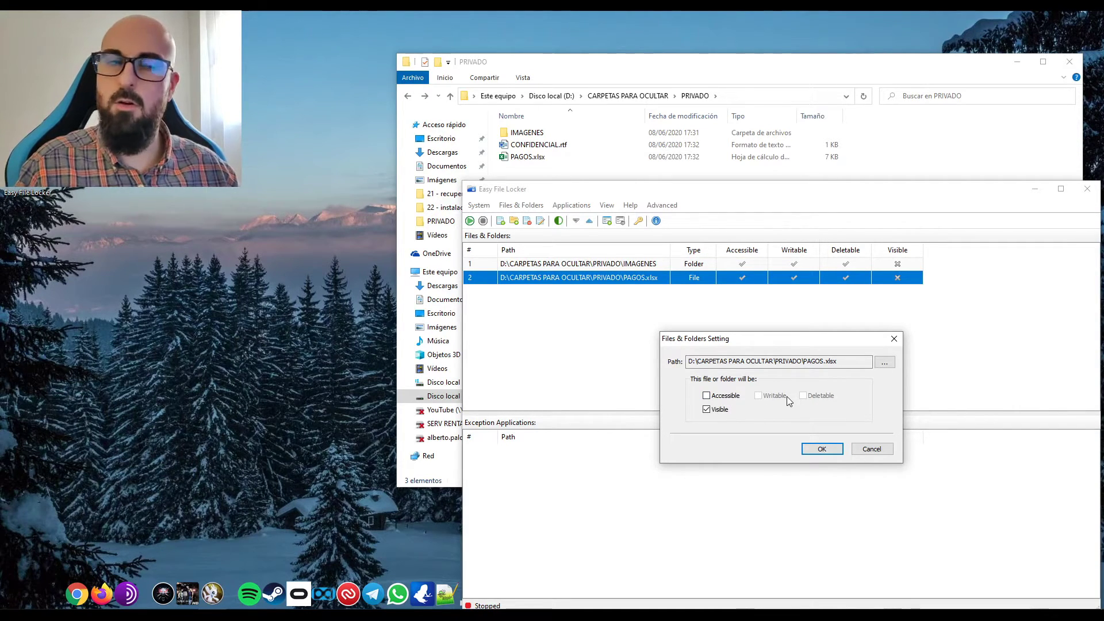
{"action": "left_click", "coordinate": [821, 448]}
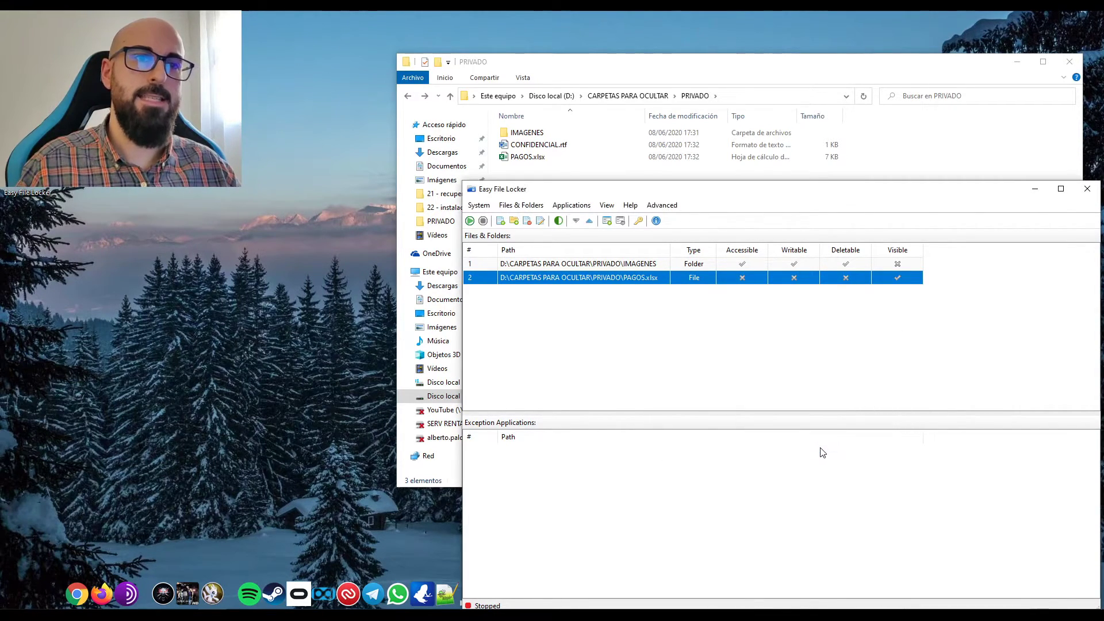
{"action": "left_click", "coordinate": [470, 222]}
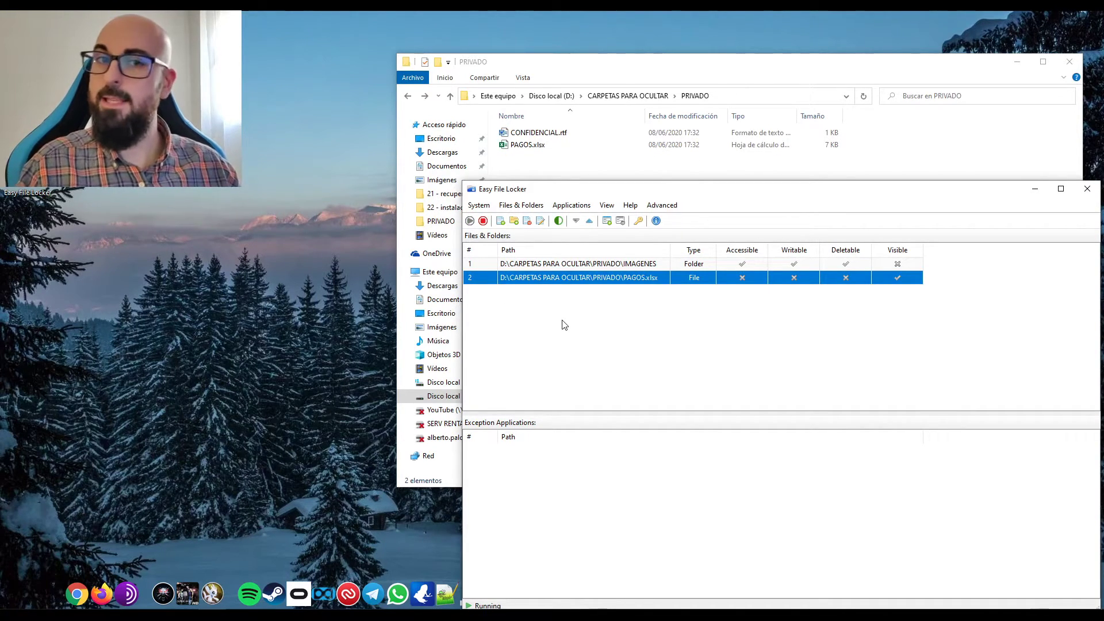
Try to open the protected PAGOS.xlsx from the PRIVADO folder, and close Excel.
{"action": "double_click", "coordinate": [546, 148]}
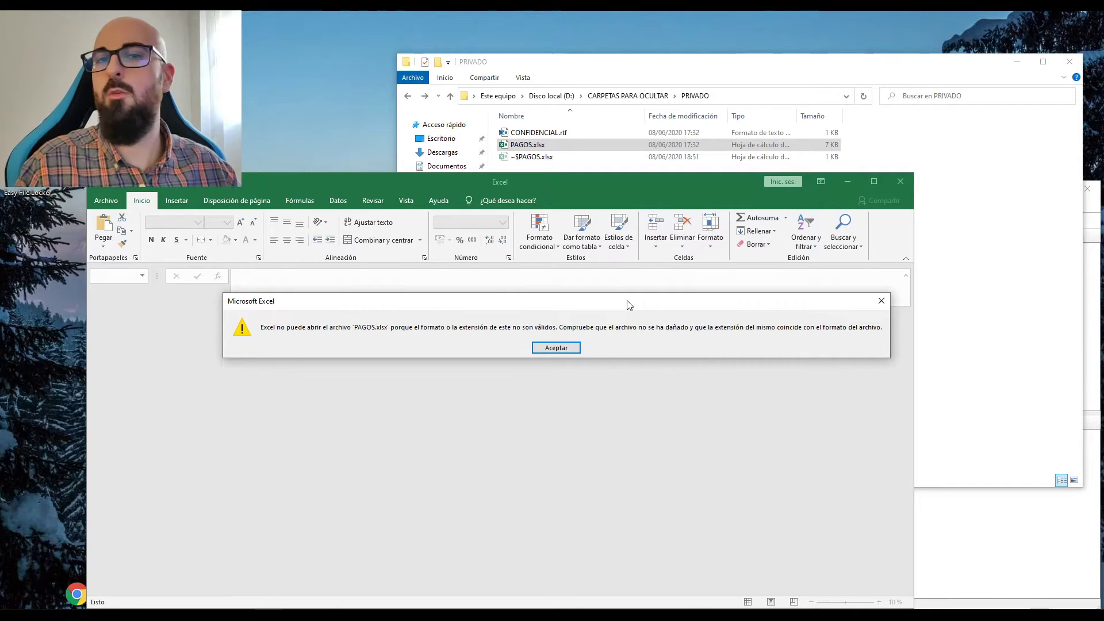
{"action": "left_click", "coordinate": [549, 348]}
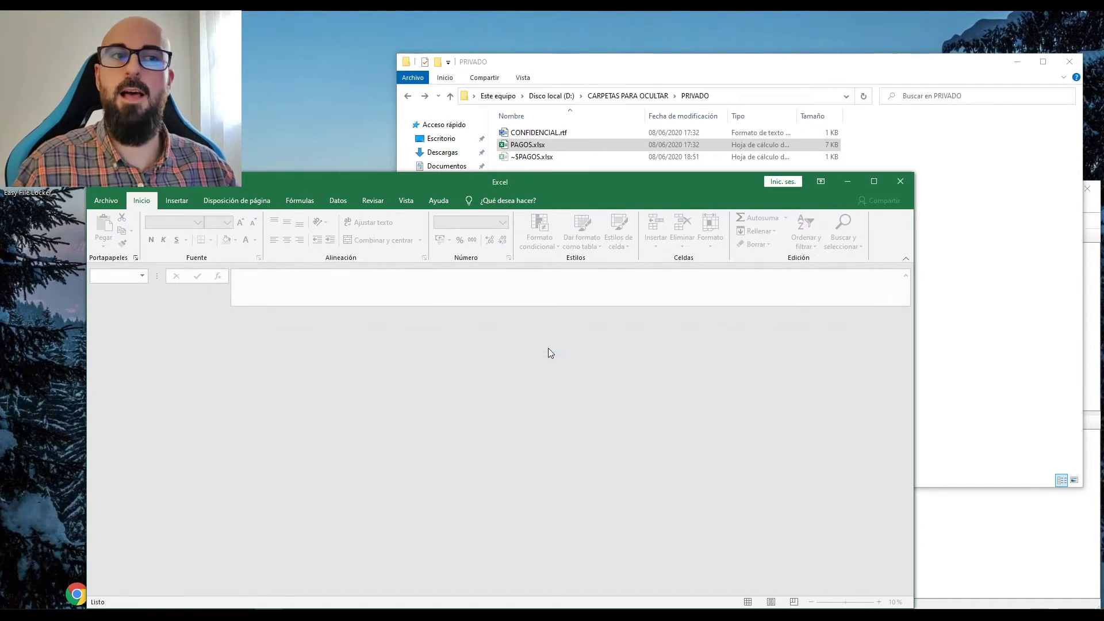
{"action": "left_click", "coordinate": [901, 183]}
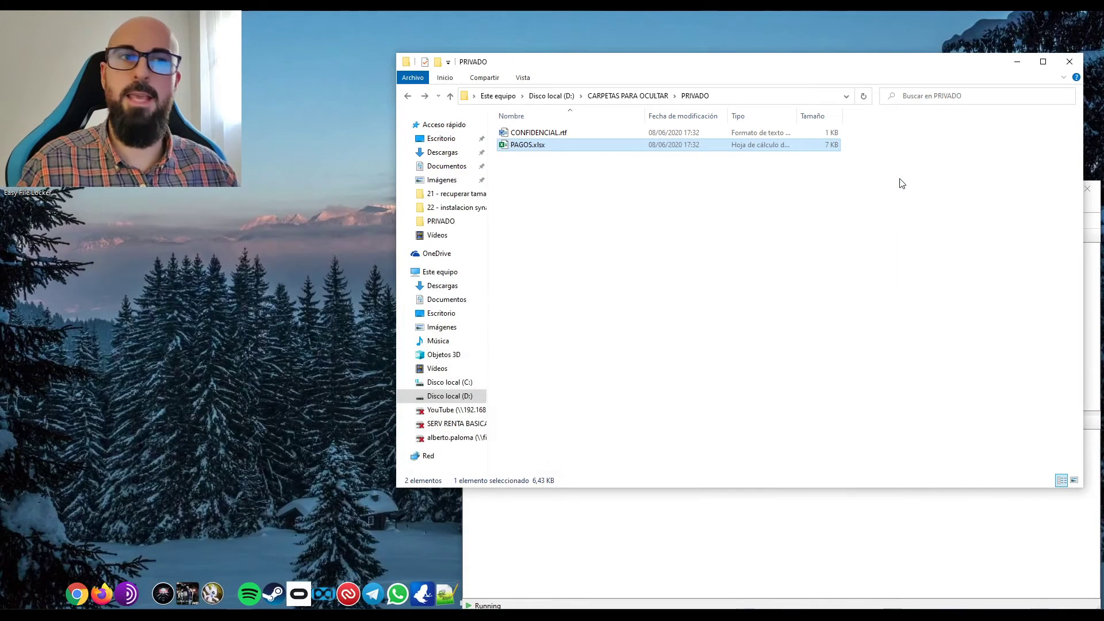
Change the PAGOS.xlsx entry in Easy File Locker to accessible and writable, leaving it not deletable.
{"action": "left_click", "coordinate": [810, 533]}
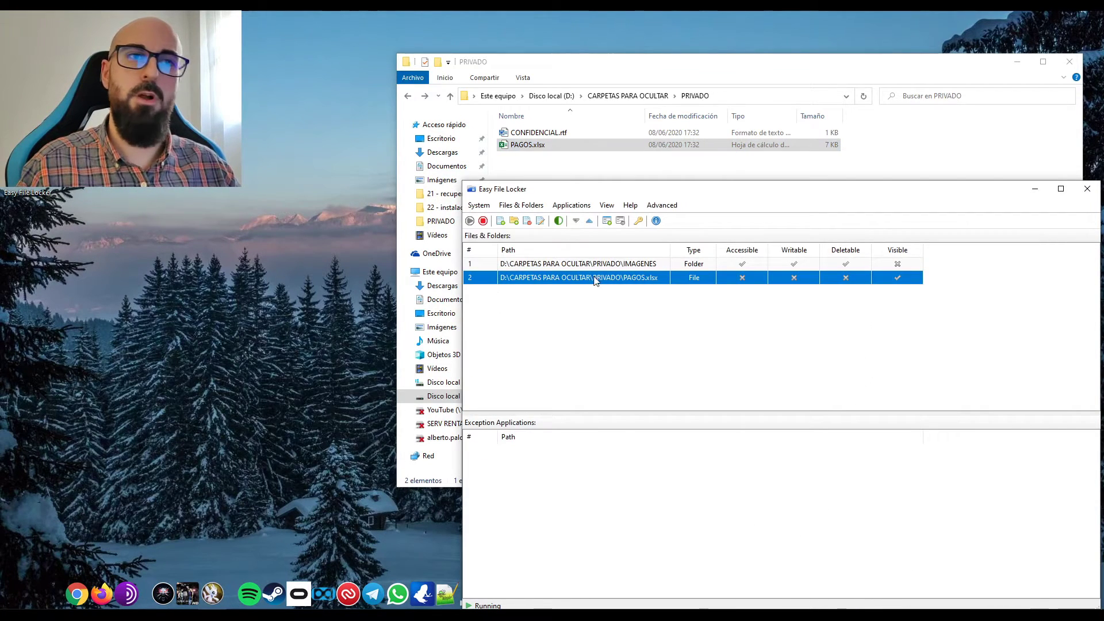
{"action": "left_click", "coordinate": [540, 220]}
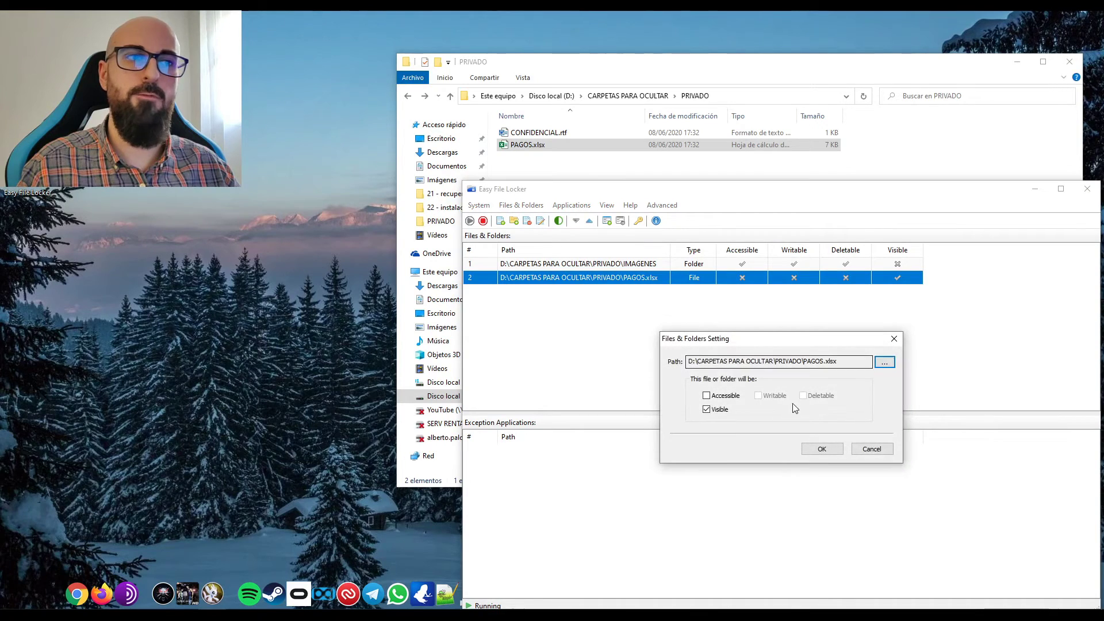
{"action": "left_click", "coordinate": [707, 395]}
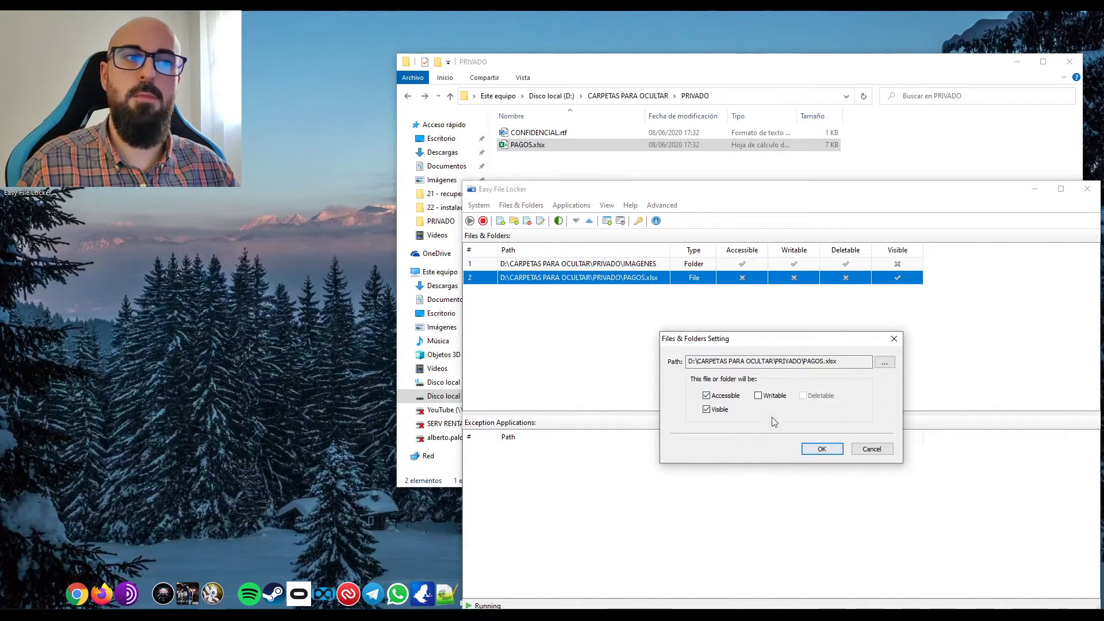
{"action": "left_click", "coordinate": [758, 396]}
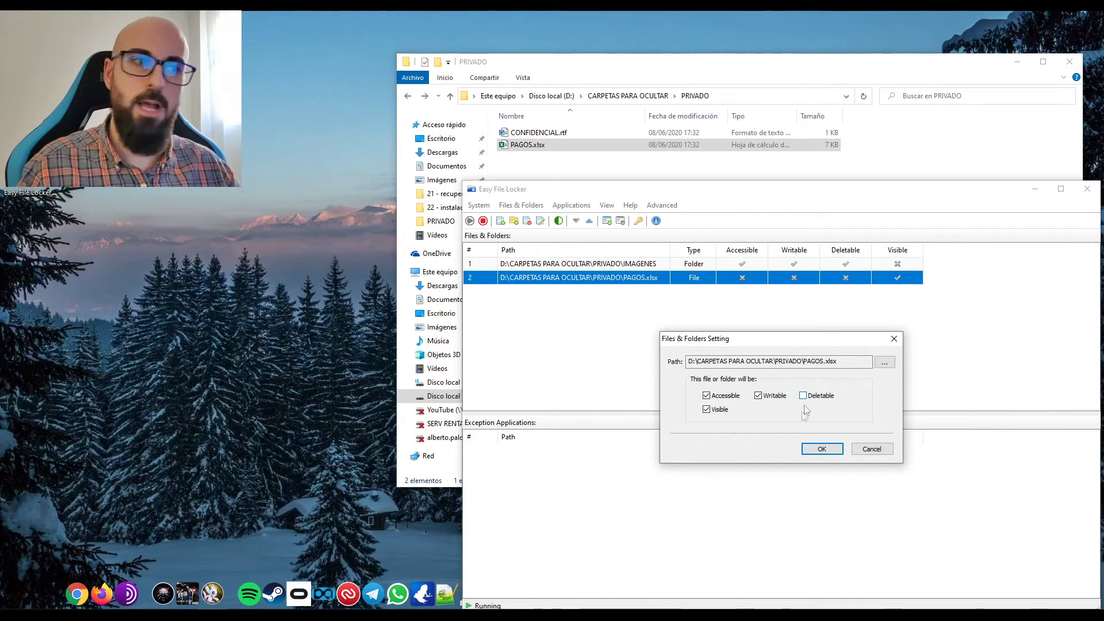
{"action": "left_click", "coordinate": [822, 448]}
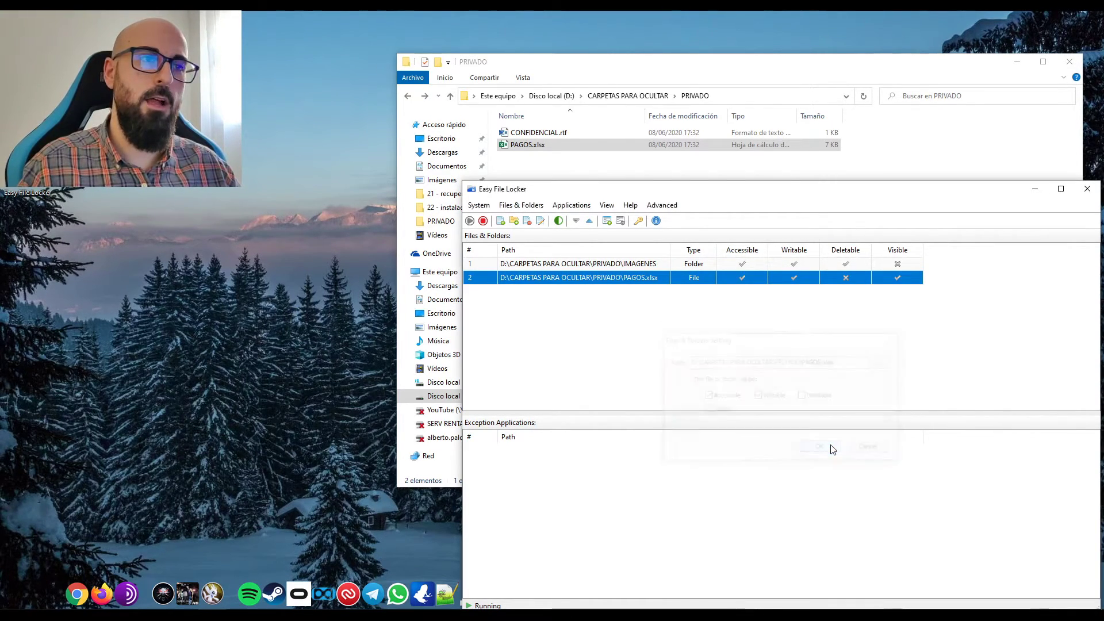
Open PAGOS.xlsx from the PRIVADO folder to check access under the new permissions, and close Excel.
{"action": "left_click", "coordinate": [560, 159]}
{"action": "double_click", "coordinate": [528, 146]}
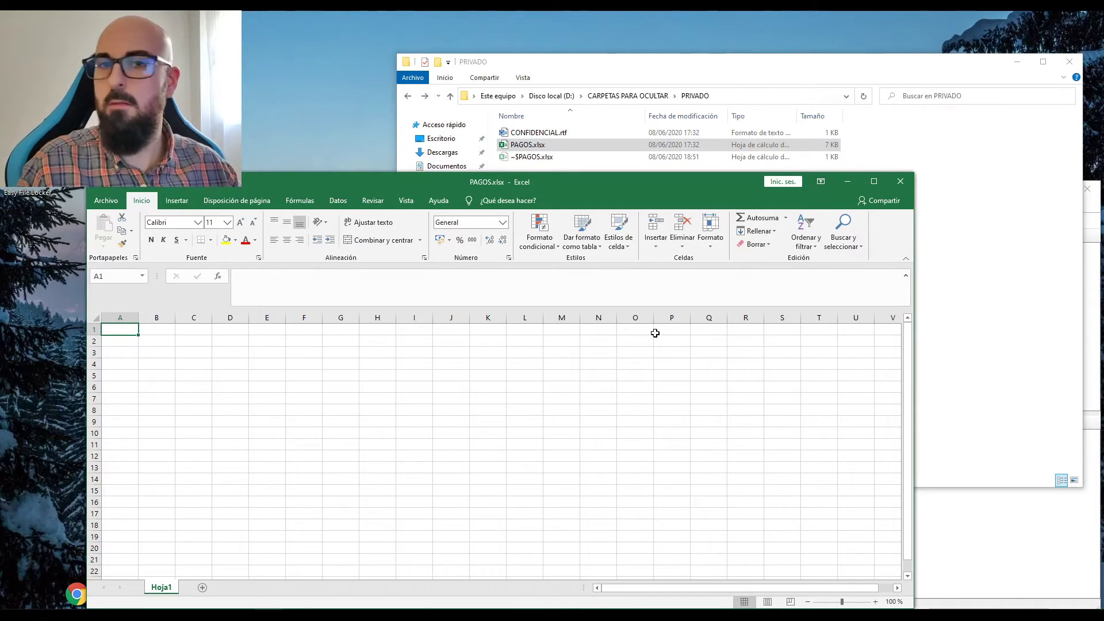
{"action": "left_click", "coordinate": [898, 183]}
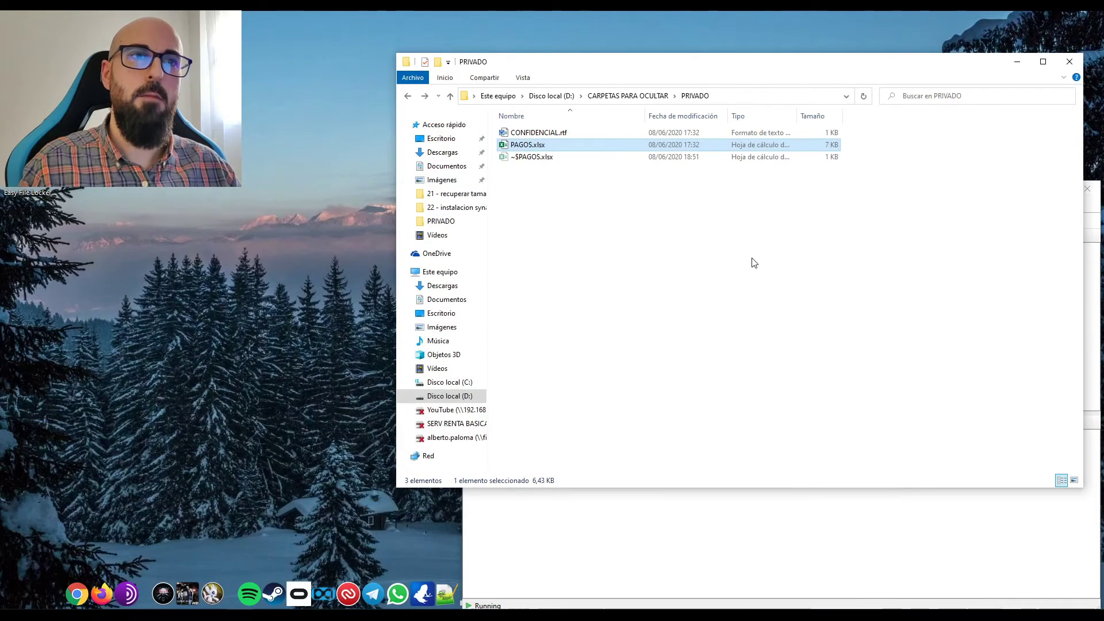
Try to delete PAGOS.xlsx with administrator permission, retry once, cancel the deletion and return to Easy File Locker.
{"action": "key", "text": "Delete"}
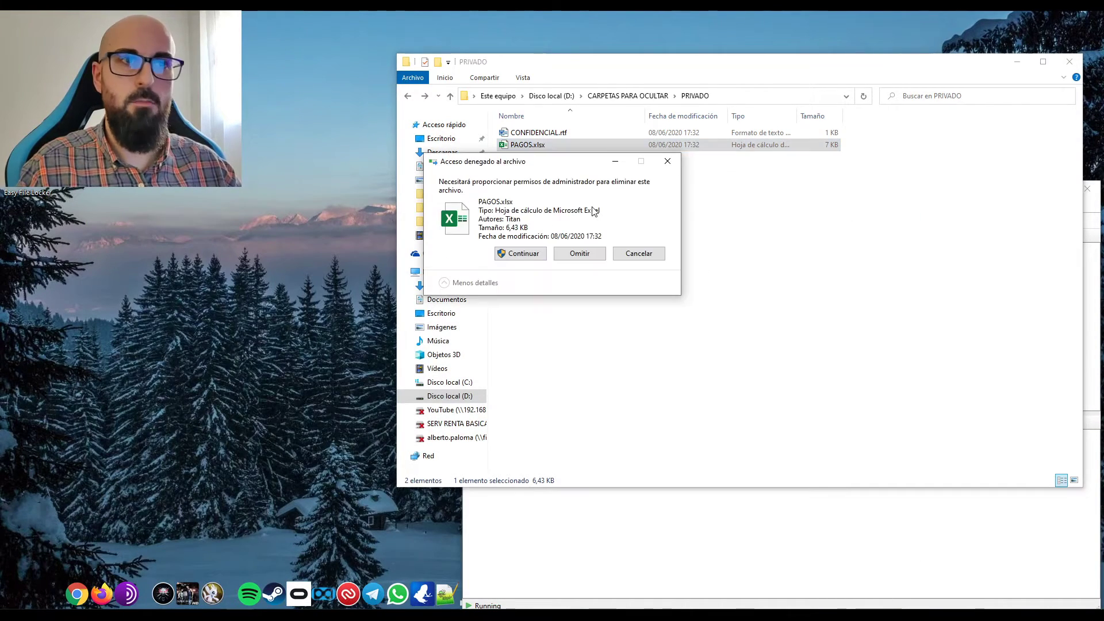
{"action": "left_click", "coordinate": [513, 254]}
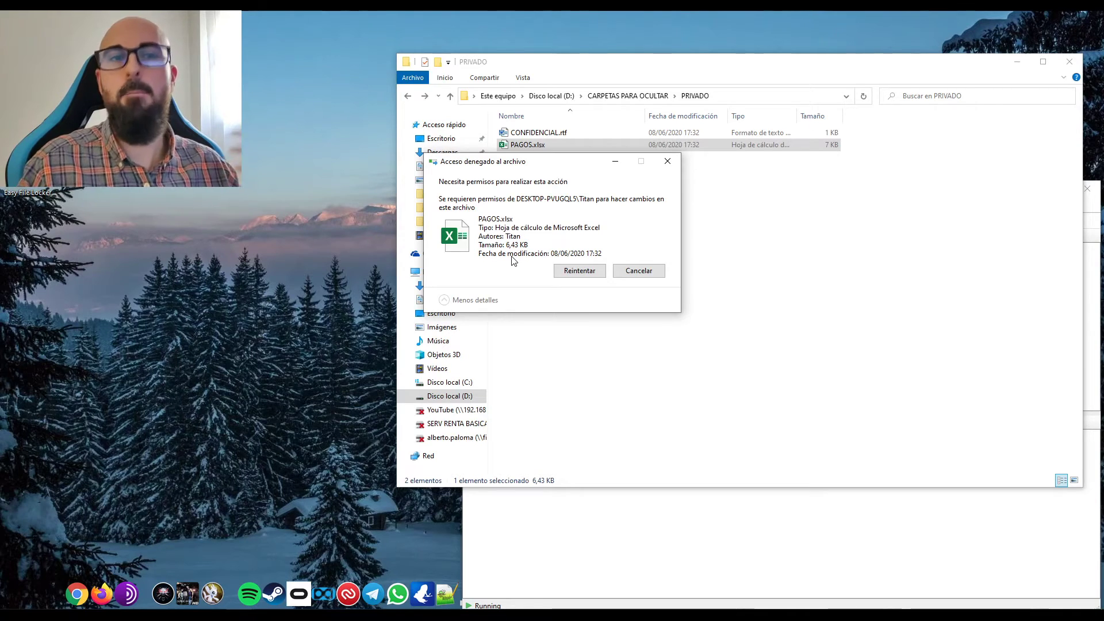
{"action": "left_click", "coordinate": [564, 271]}
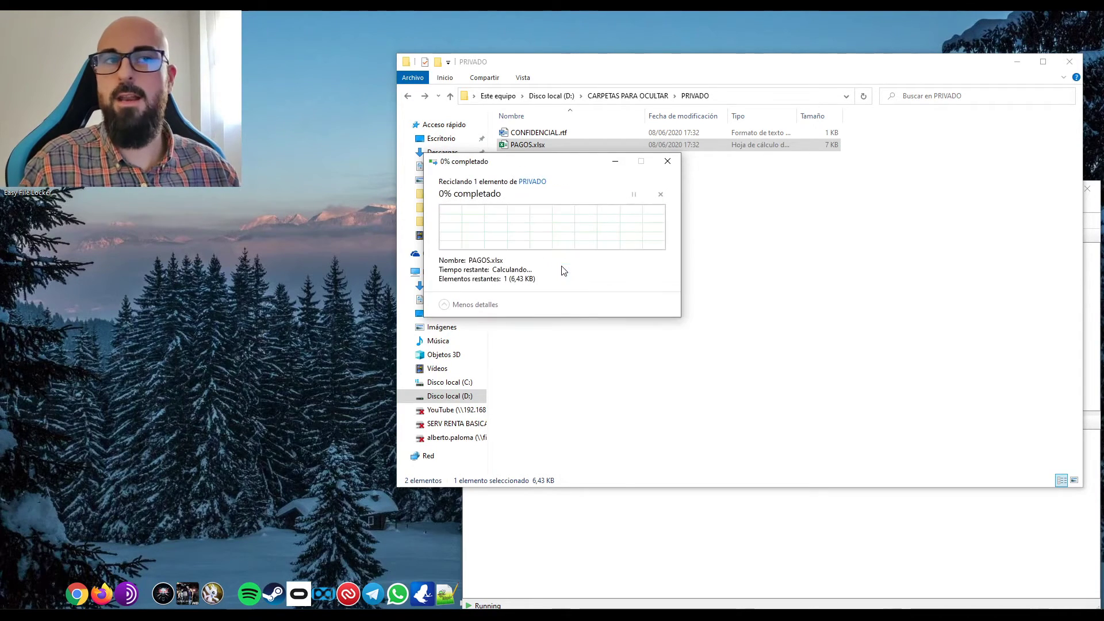
{"action": "left_click", "coordinate": [639, 270]}
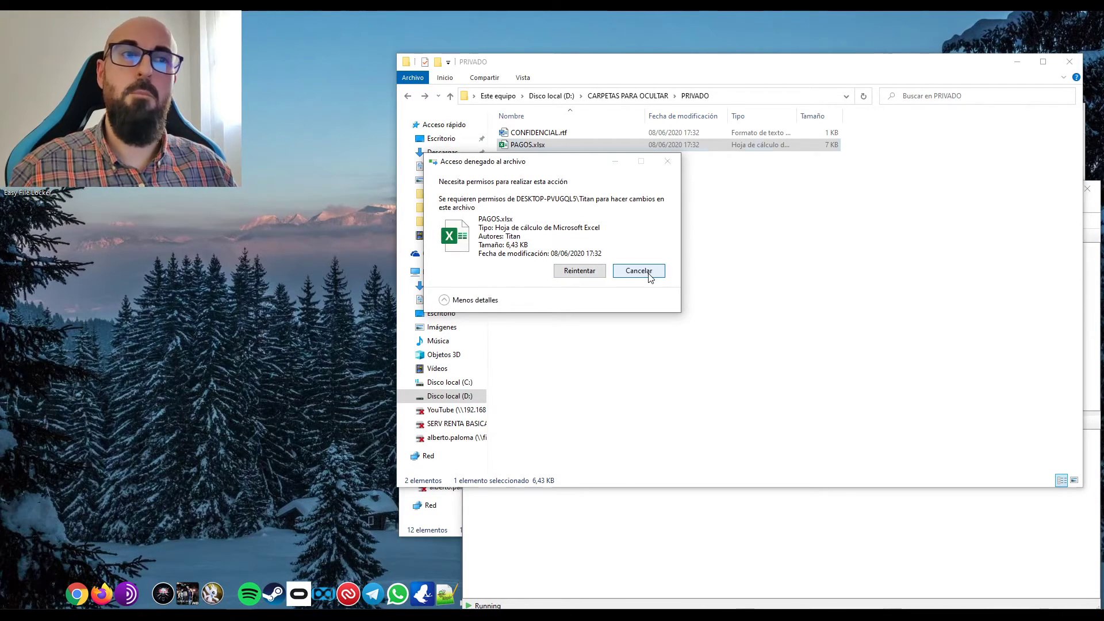
{"action": "left_click", "coordinate": [698, 547]}
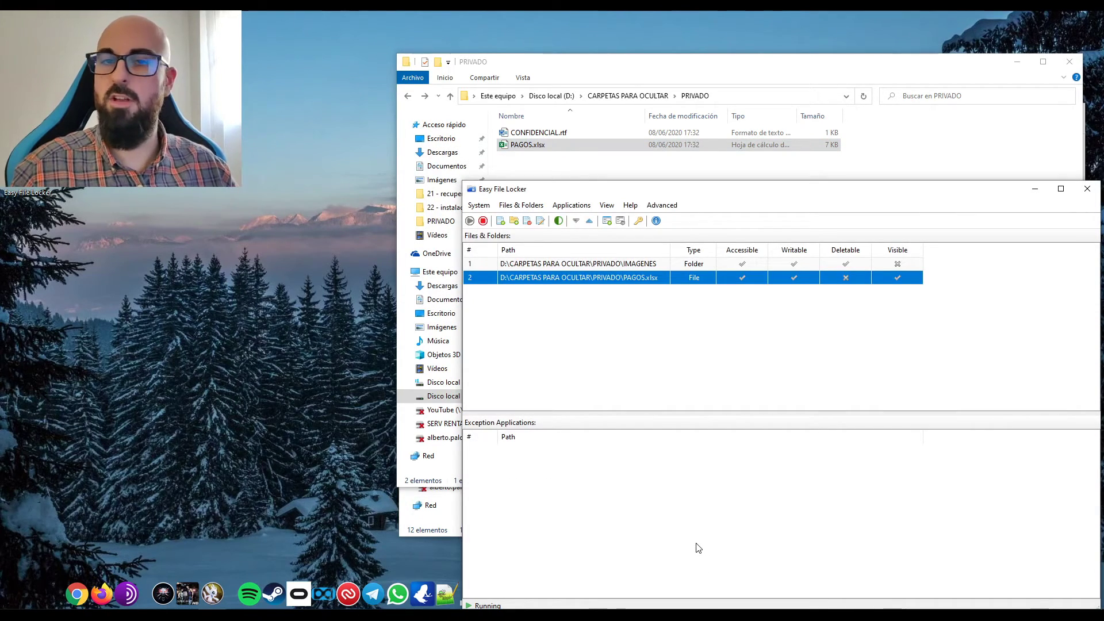